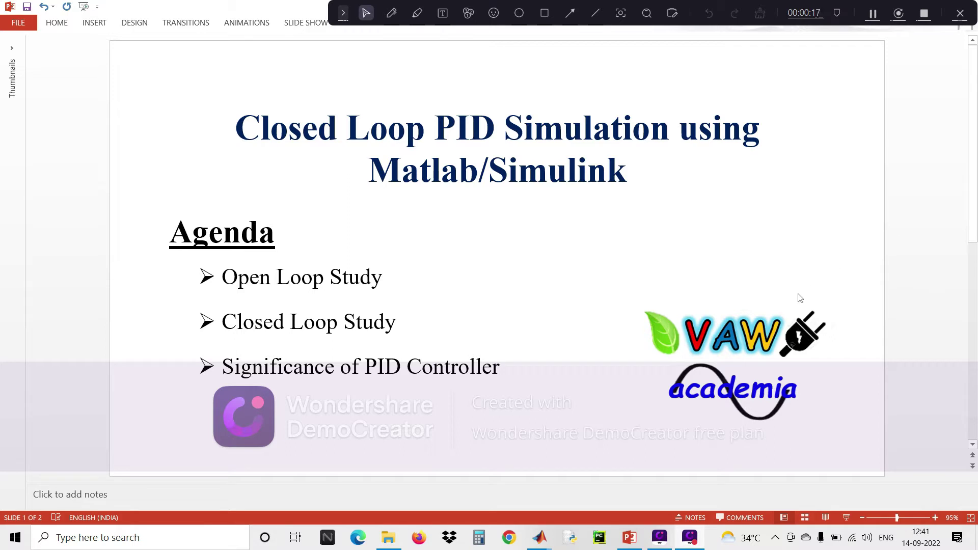
Step: Bring the Closed_Loop_PID_Simulation Simulink model to the front from the MATLAB taskbar preview
mouse_move(539, 537)
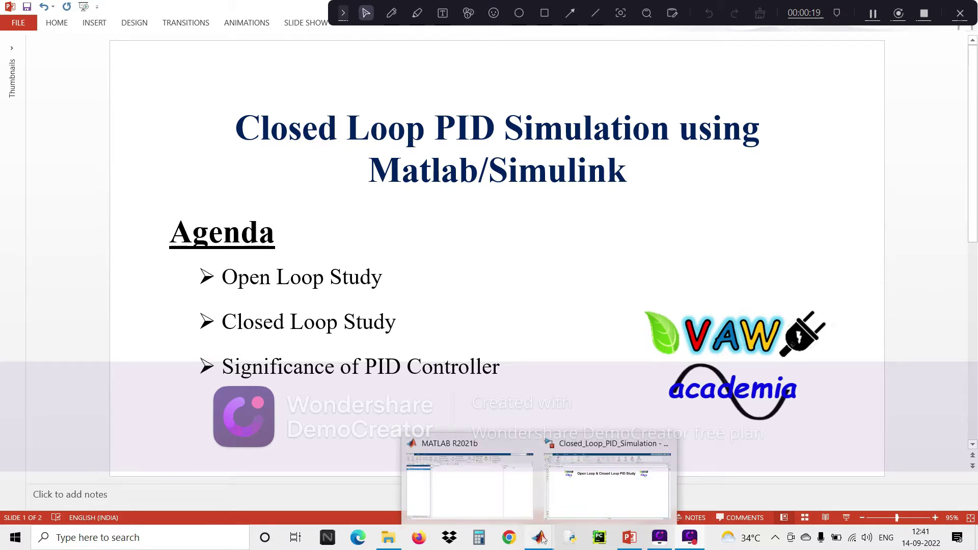
click(570, 483)
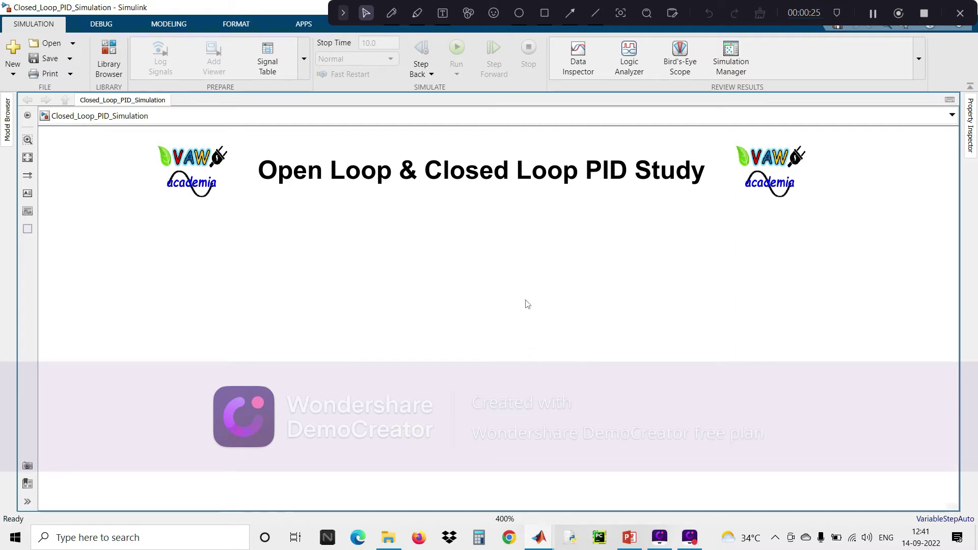
Step: Quick-insert a Transfer Fcn block, 1/(s+1), under the model title and nudge it lower
double_click(488, 292)
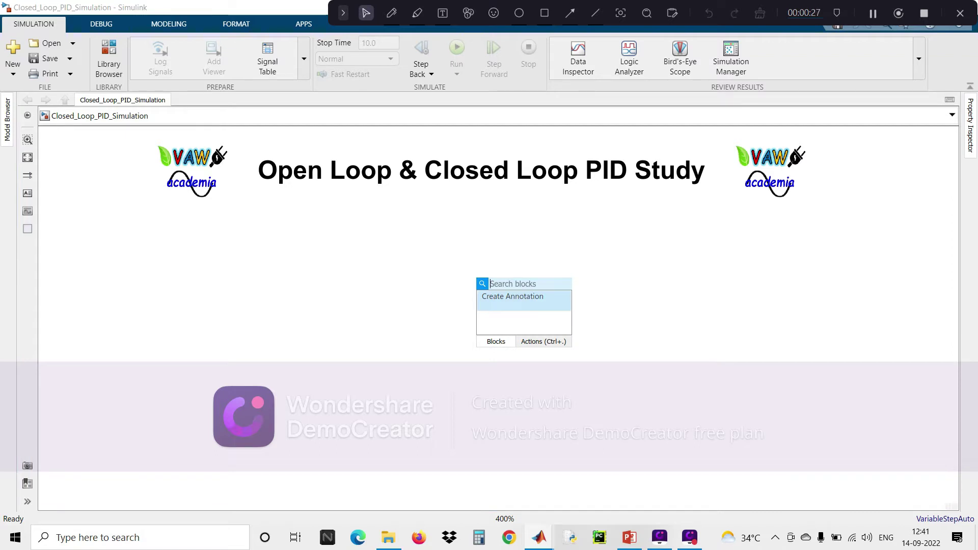
text(tranfer)
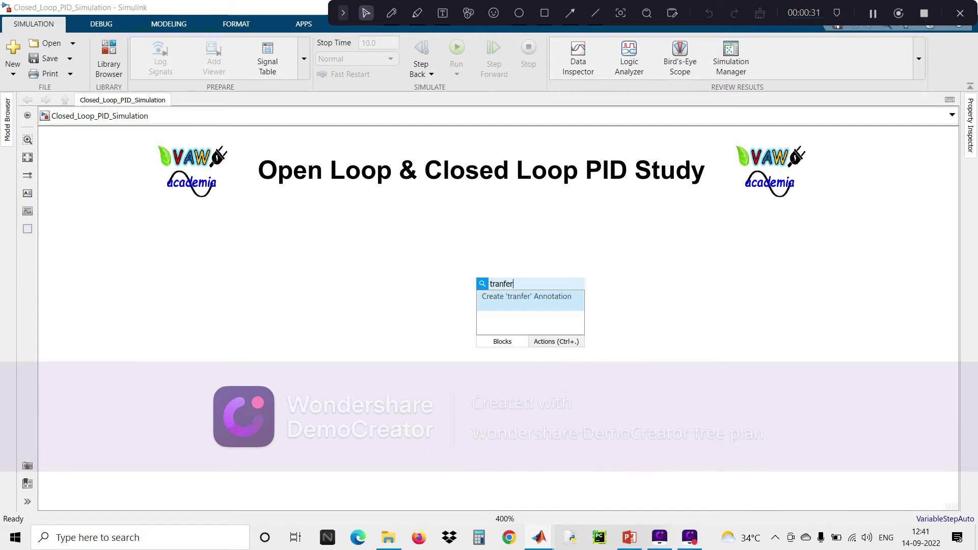
key(BackSpace)
key(BackSpace)
key(BackSpace)
key(BackSpace)
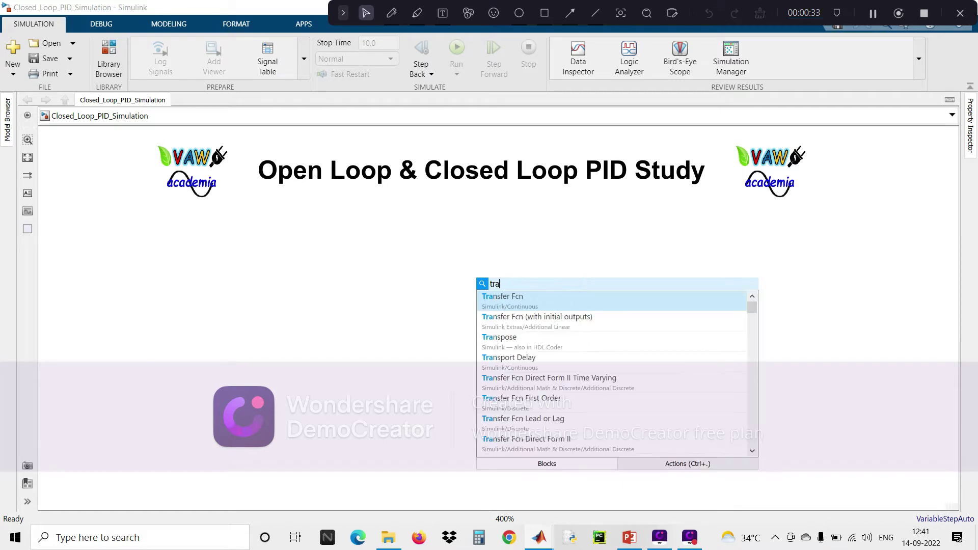
click(521, 303)
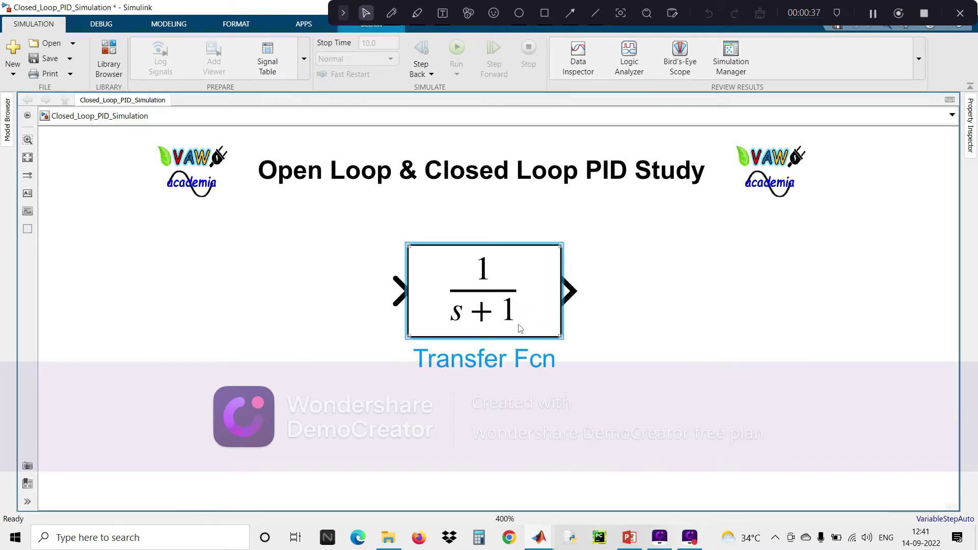
drag(520, 327, 515, 340)
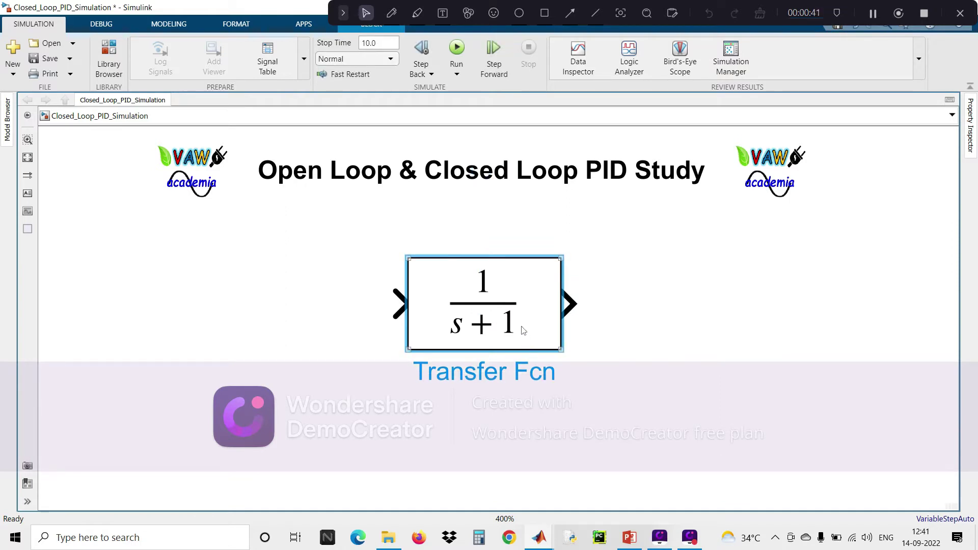
Step: Set the Transfer Fcn denominator coefficients to [1 2 4], giving 1/(s^2+2s+4)
double_click(522, 330)
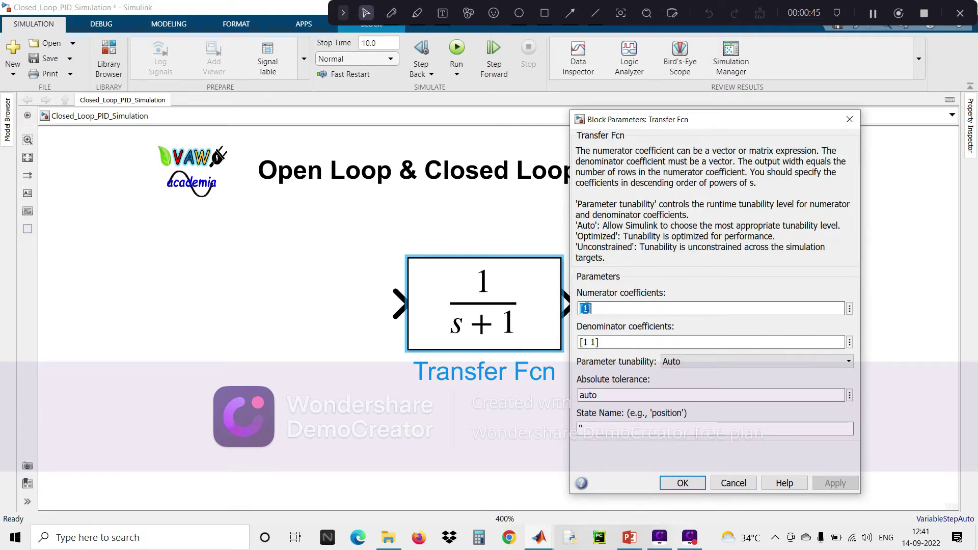
click(596, 340)
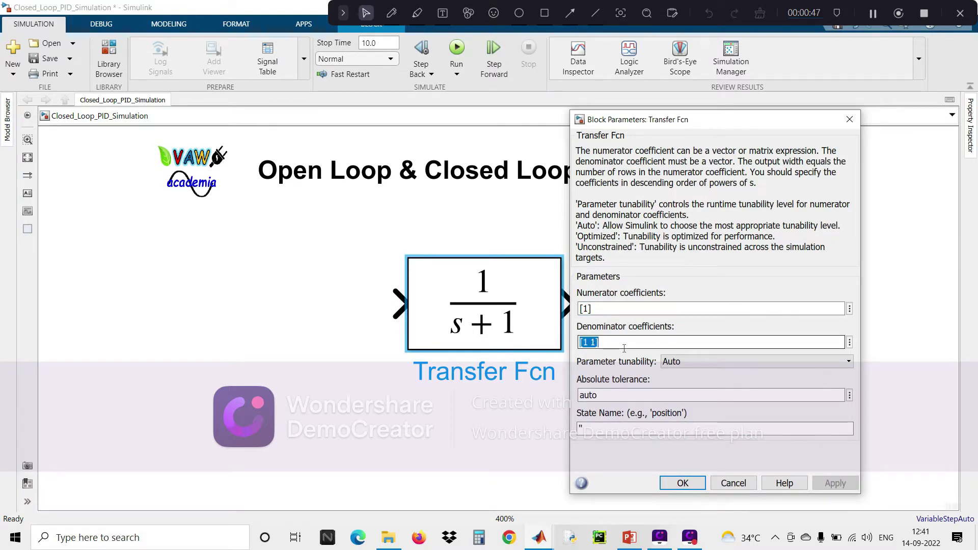
click(596, 342)
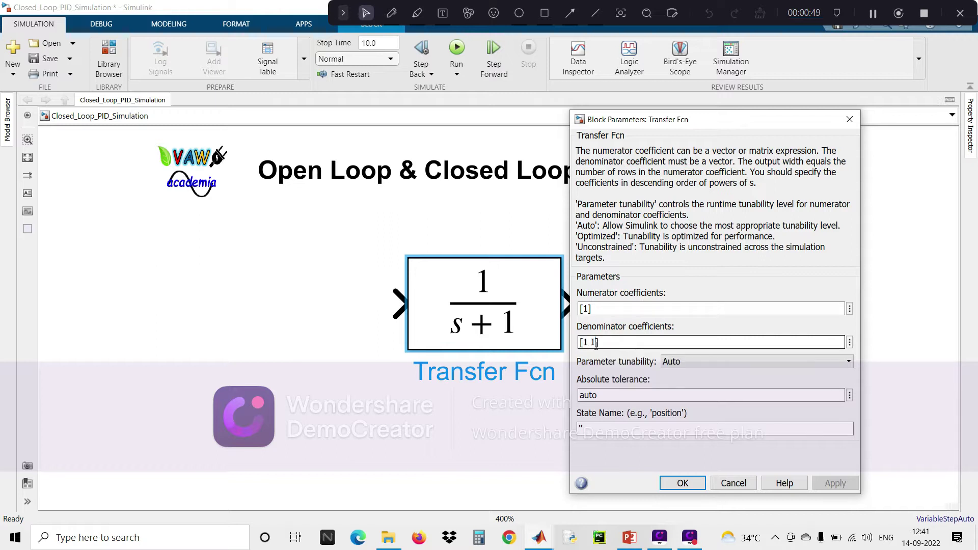
key(BackSpace)
key(BackSpace)
key(BackSpace)
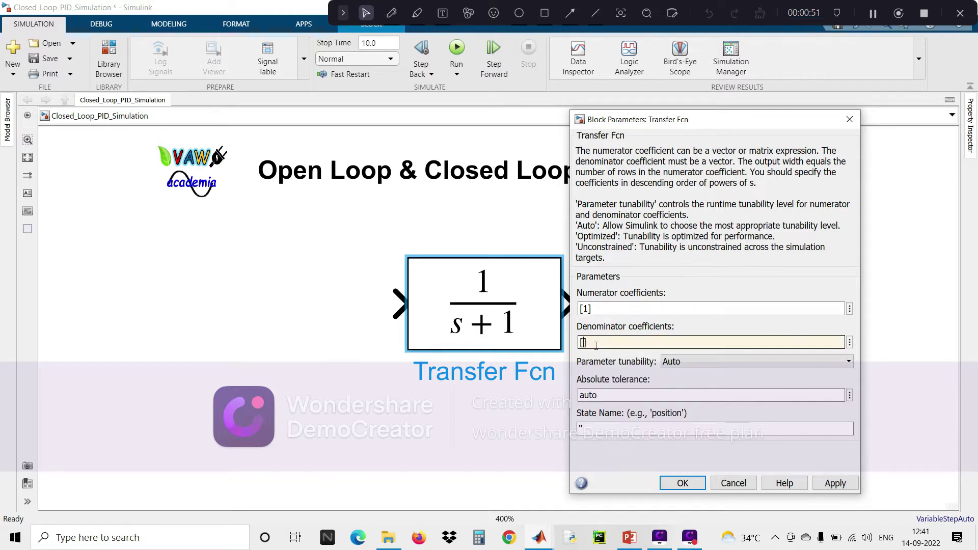
text(1 2 4)
click(834, 483)
click(683, 482)
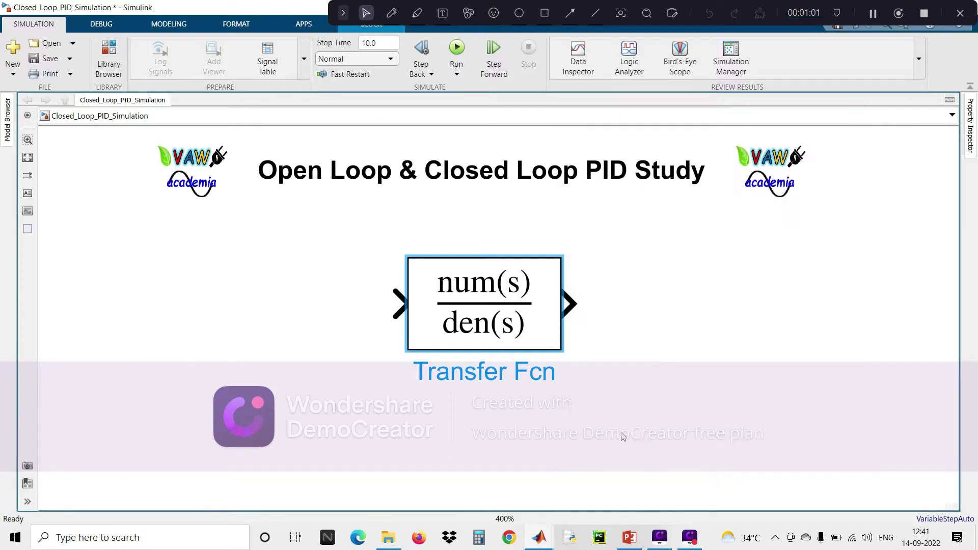
Step: Enlarge the transfer function block, then start a quick insert to its left
mouse_move(561, 349)
drag(560, 349, 651, 428)
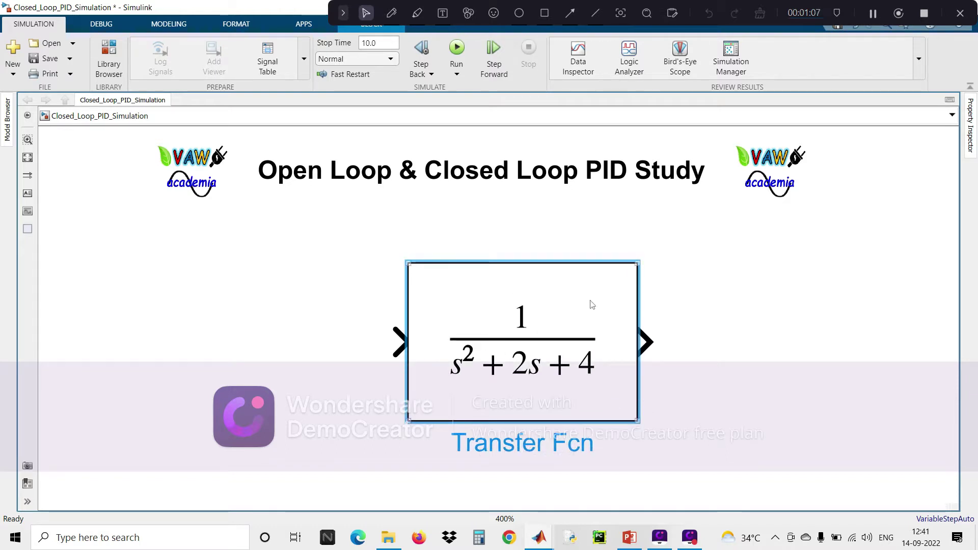
scroll(472, 238, down, 2)
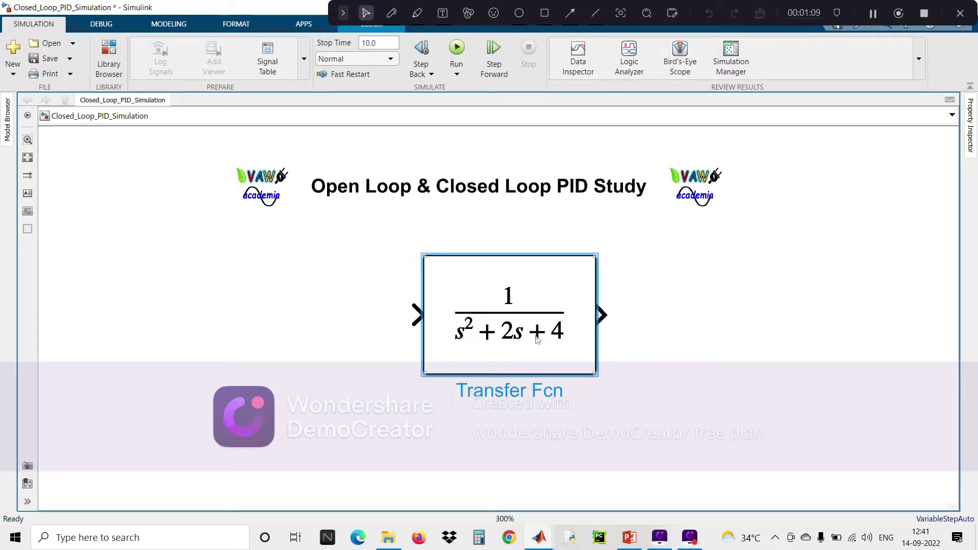
double_click(288, 299)
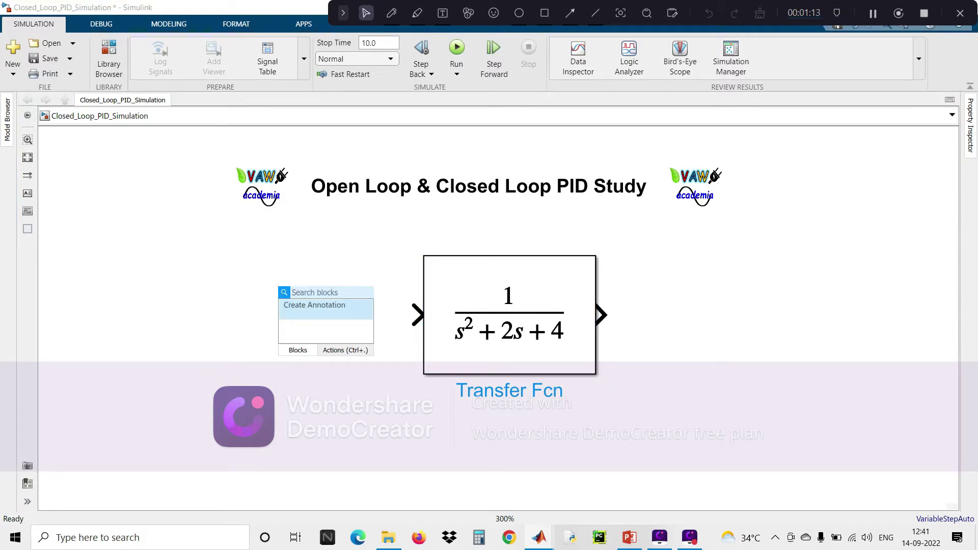
Step: Insert a Step block and wire its output to the Transfer Fcn input
text(ste)
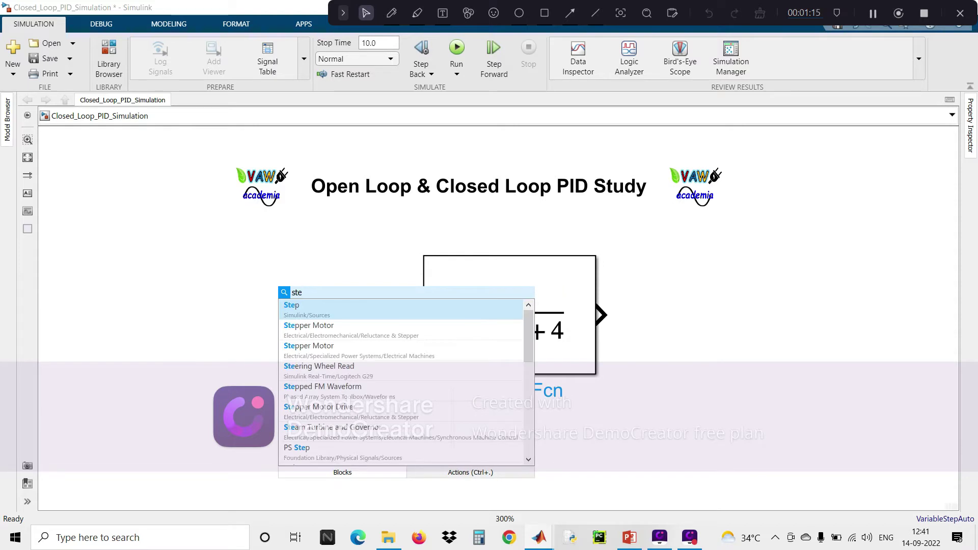
click(309, 305)
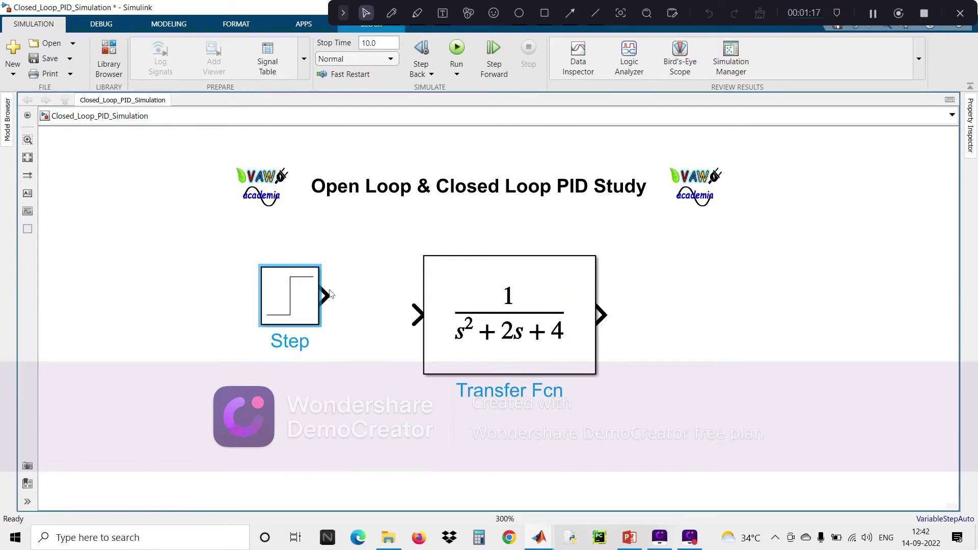
drag(328, 291, 414, 315)
drag(267, 300, 269, 320)
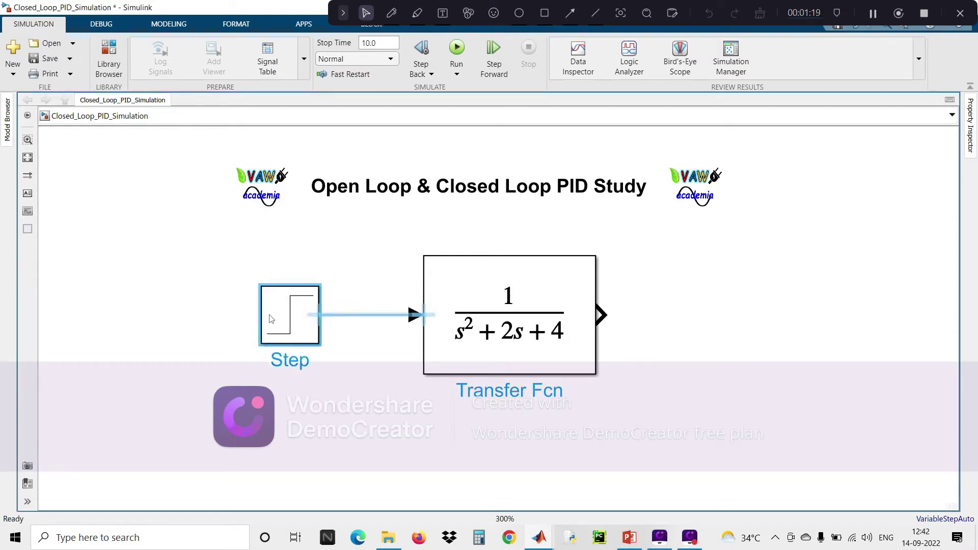
Step: Keep the Step defaults (step time 1, initial 0, final 1) and launch Epic Pen
double_click(281, 318)
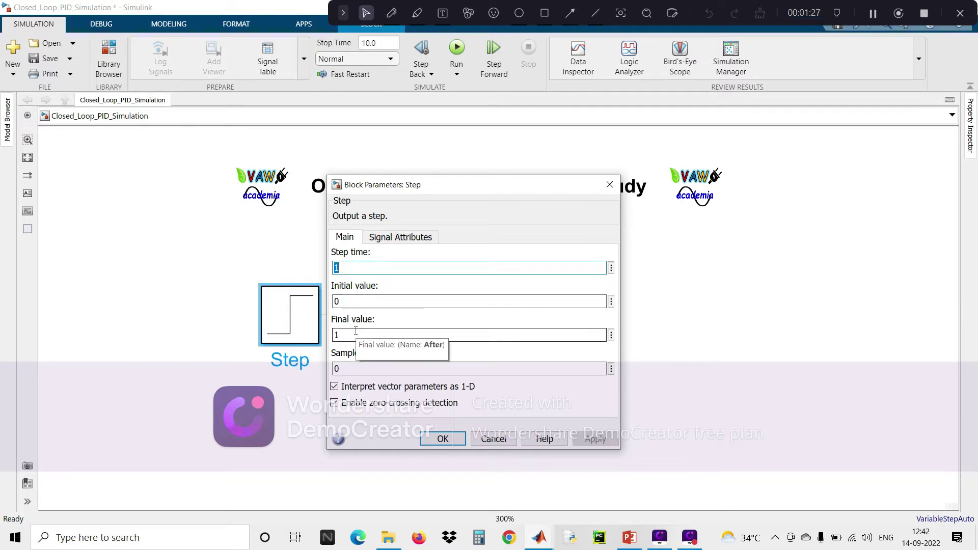
click(440, 443)
click(188, 537)
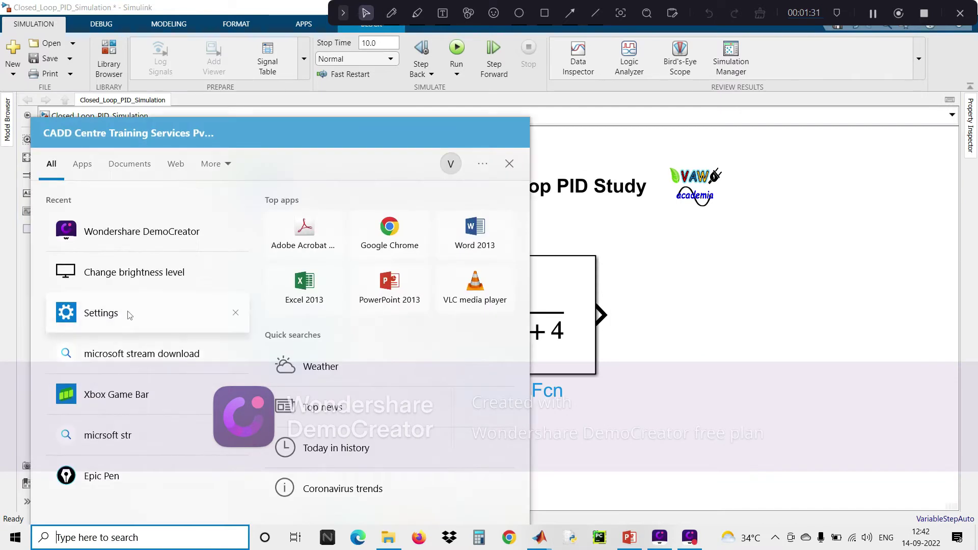
click(124, 475)
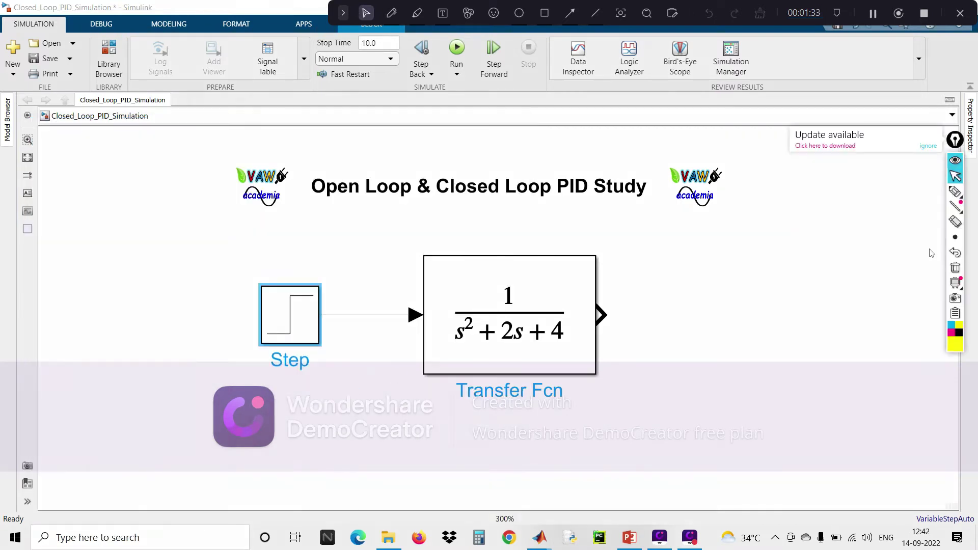
Step: Insert a Scope block right of the transfer function and dismiss the Epic Pen ad
double_click(779, 283)
text(scope)
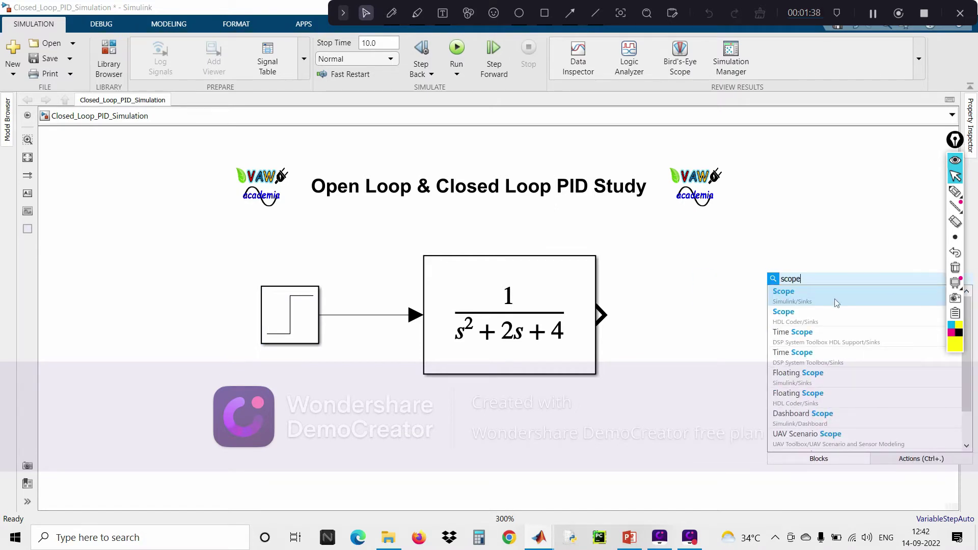
click(836, 303)
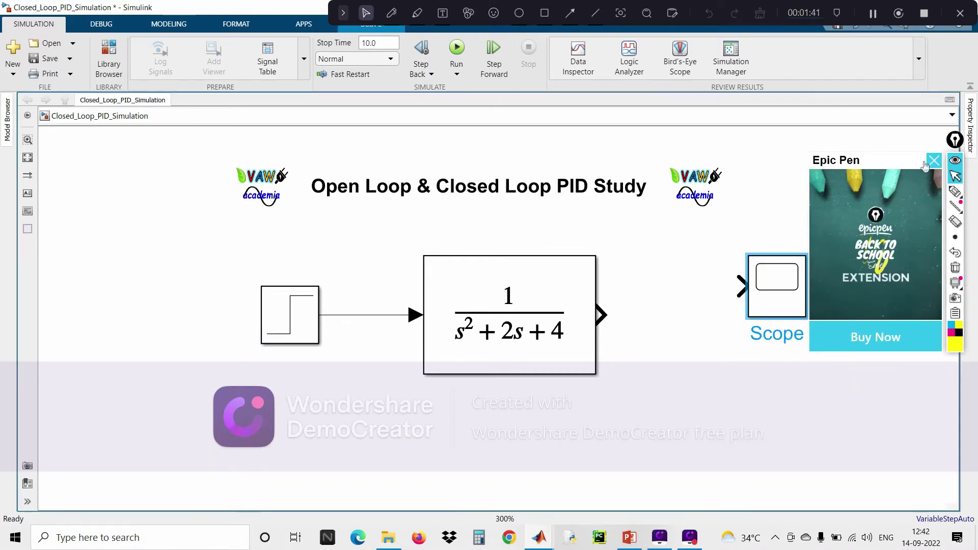
click(934, 161)
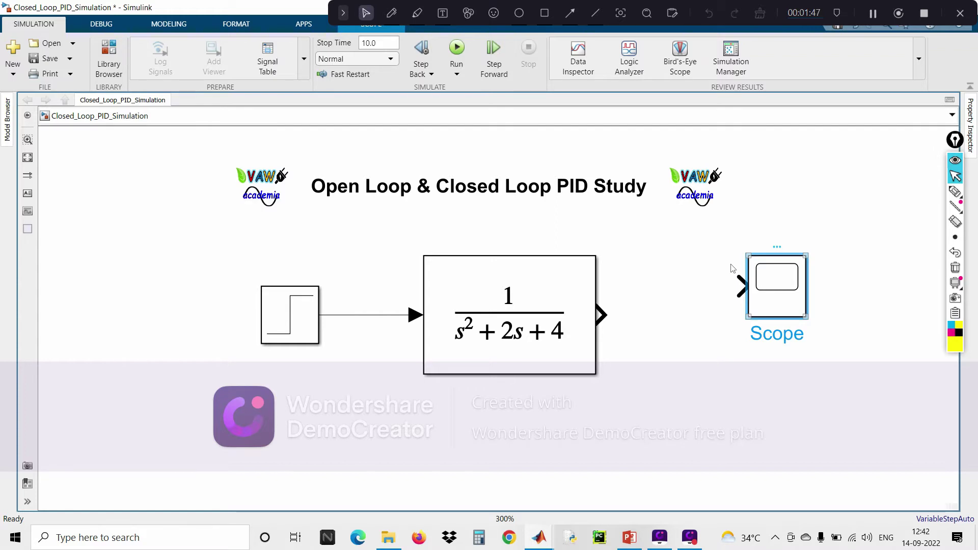
Step: Give the Scope 2 input ports in its configuration properties
key(Return)
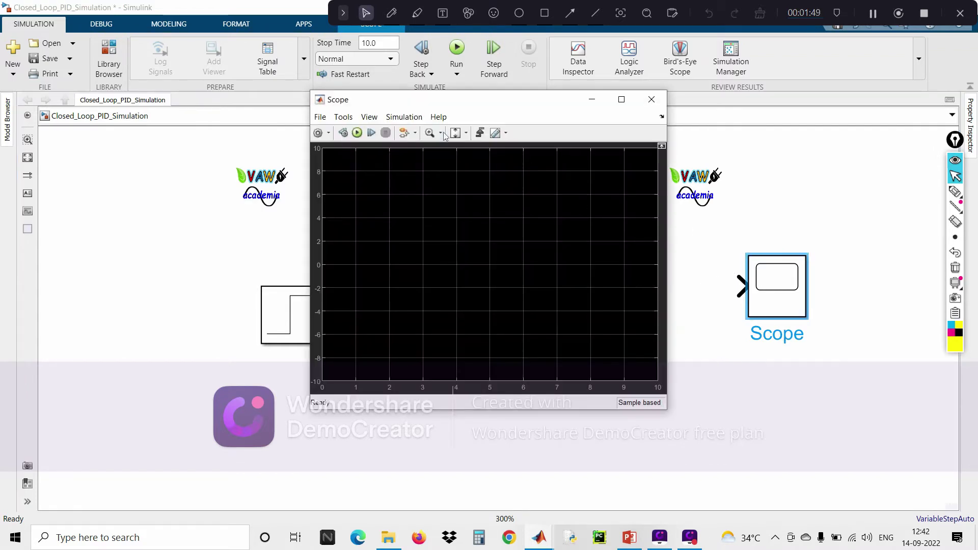
click(368, 118)
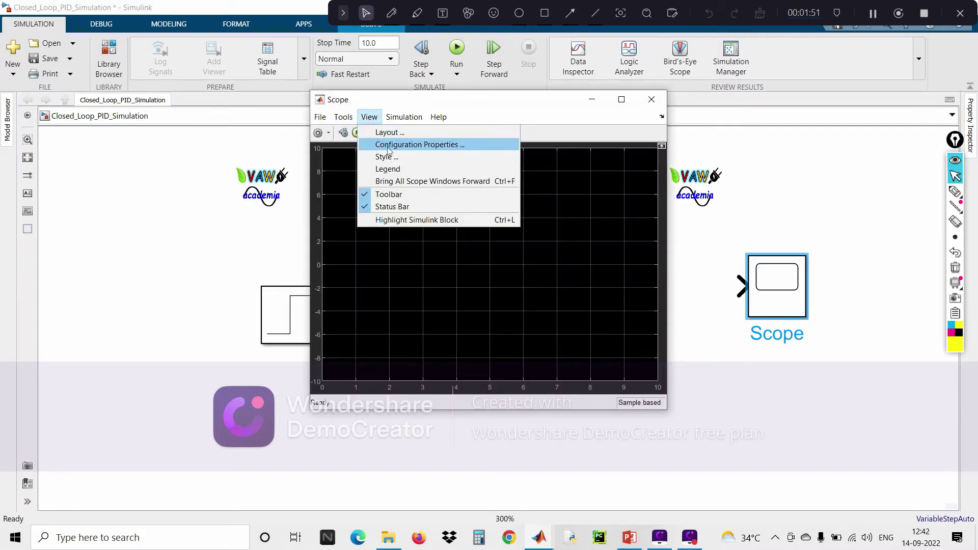
click(388, 144)
drag(456, 240, 466, 241)
text(2)
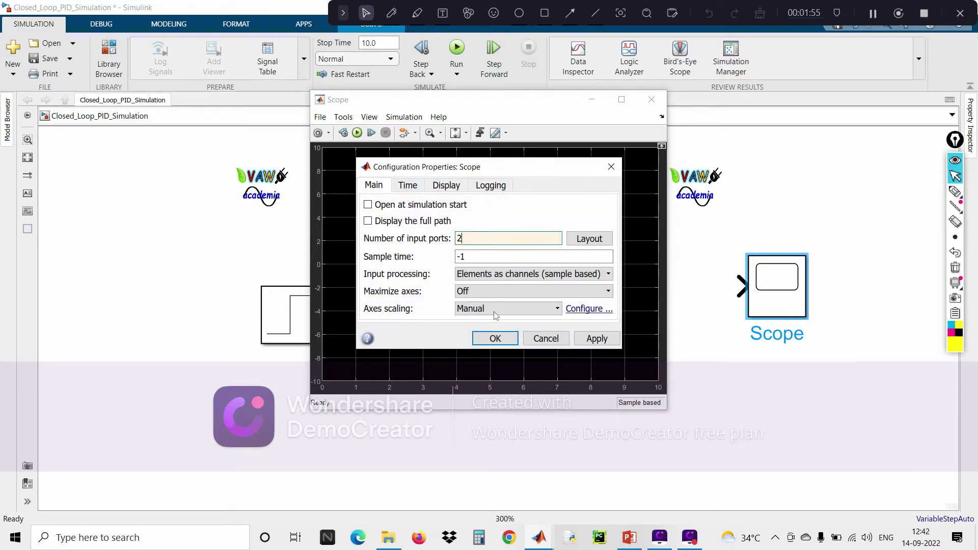
click(595, 338)
key(Return)
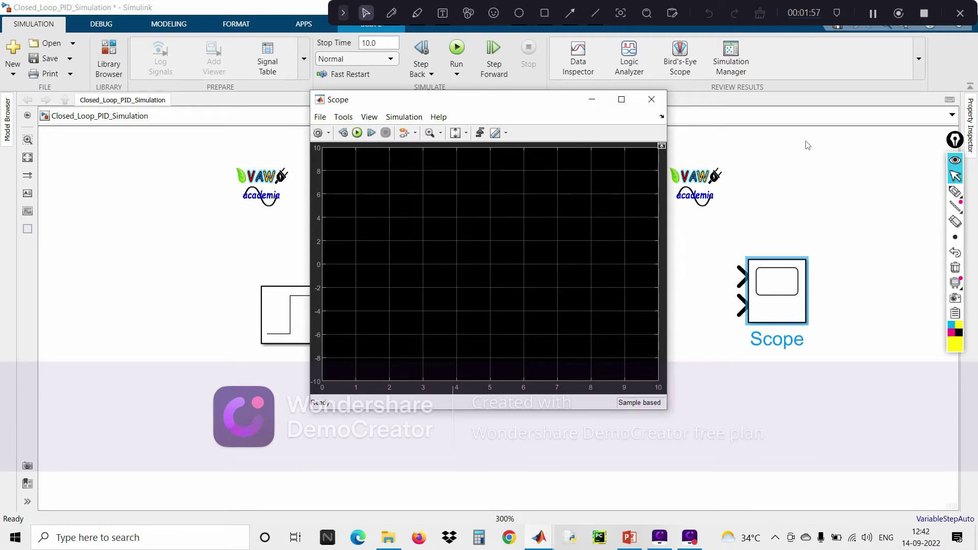
click(652, 99)
Step: Wire Step to Scope input 1 and Transfer Fcn to input 2, then shift the diagram left
drag(740, 276, 352, 313)
drag(599, 315, 774, 312)
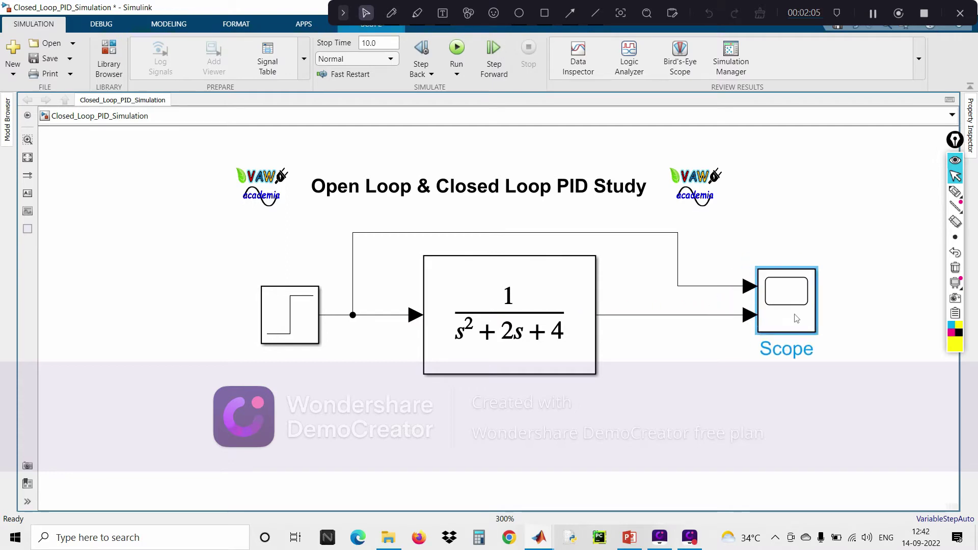
click(756, 360)
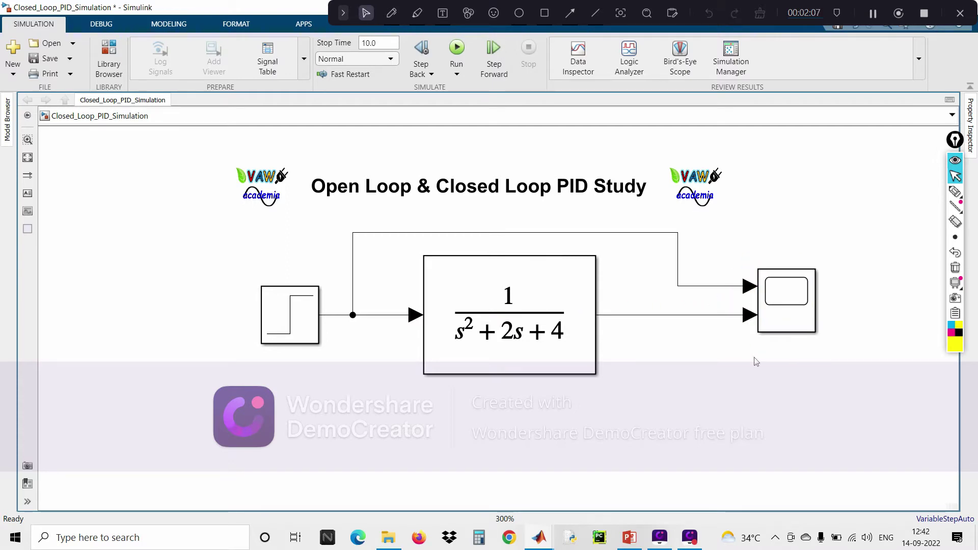
drag(256, 243, 846, 402)
drag(555, 351, 499, 349)
Step: Relabel the Transfer Fcn block as 'System', then start the open-loop simulation
click(526, 404)
click(481, 373)
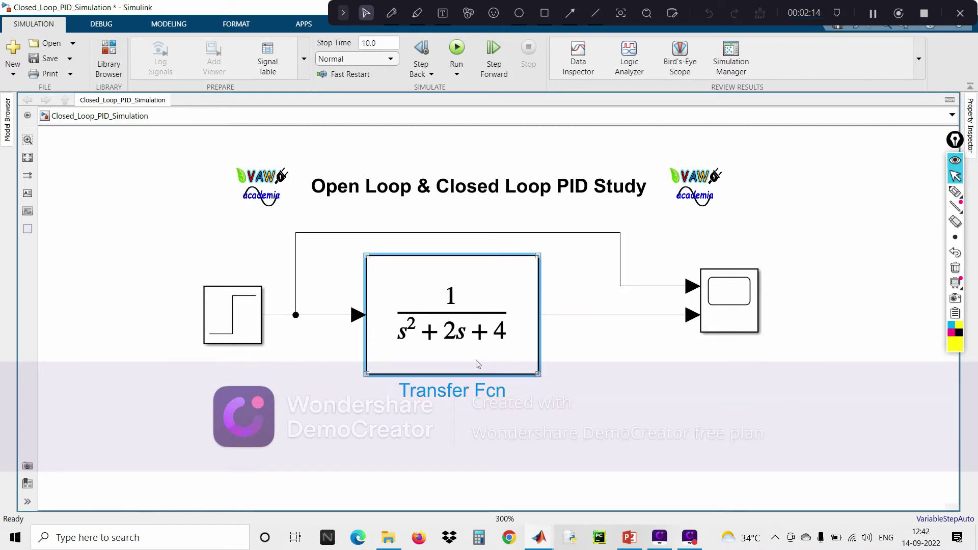
click(507, 392)
key(BackSpace)
key(BackSpace)
key(BackSpace)
key(BackSpace)
key(BackSpace)
key(BackSpace)
key(BackSpace)
key(BackSpace)
key(BackSpace)
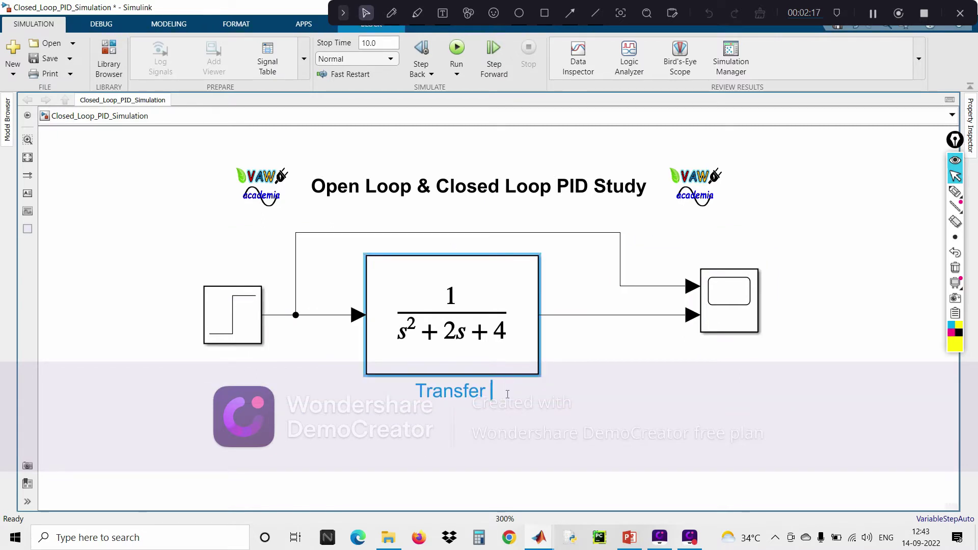
key(BackSpace)
key(BackSpace)
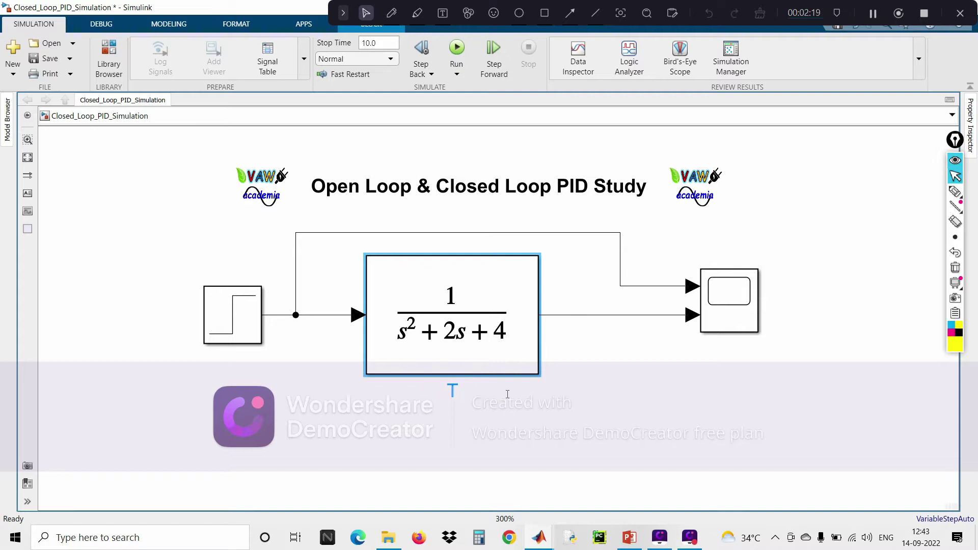
text(S)
text(yete)
key(BackSpace)
key(BackSpace)
key(BackSpace)
text(stem)
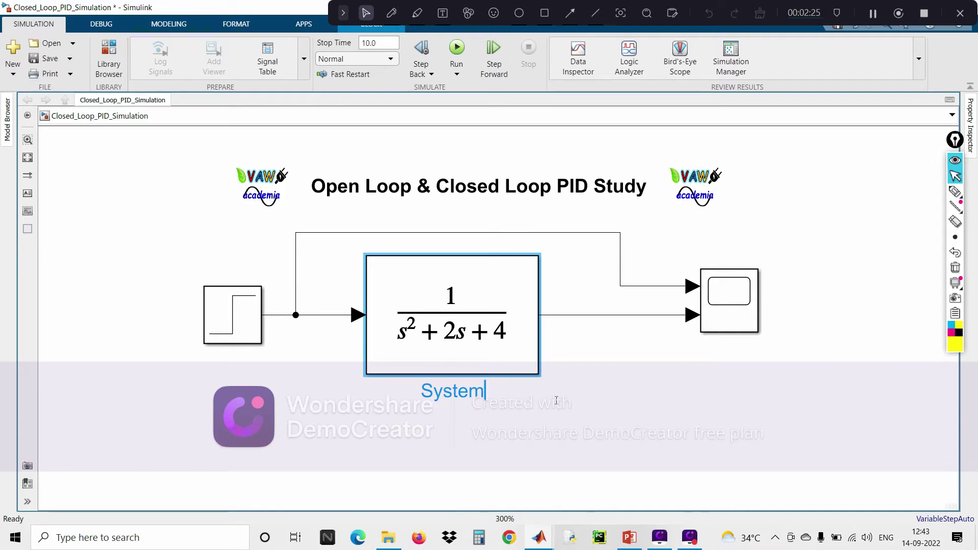
click(551, 399)
click(460, 75)
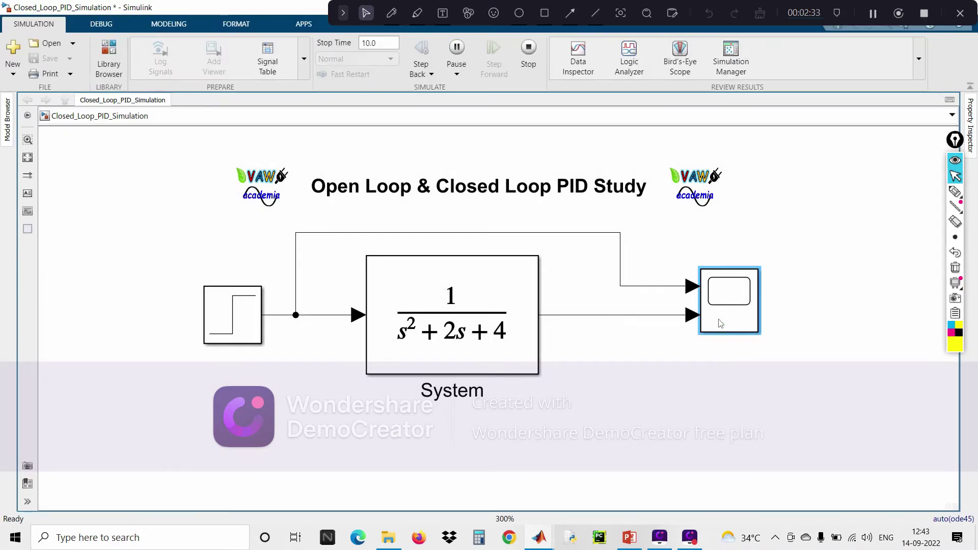
Step: Open the Scope maximized and bring up its View > Style settings
double_click(720, 323)
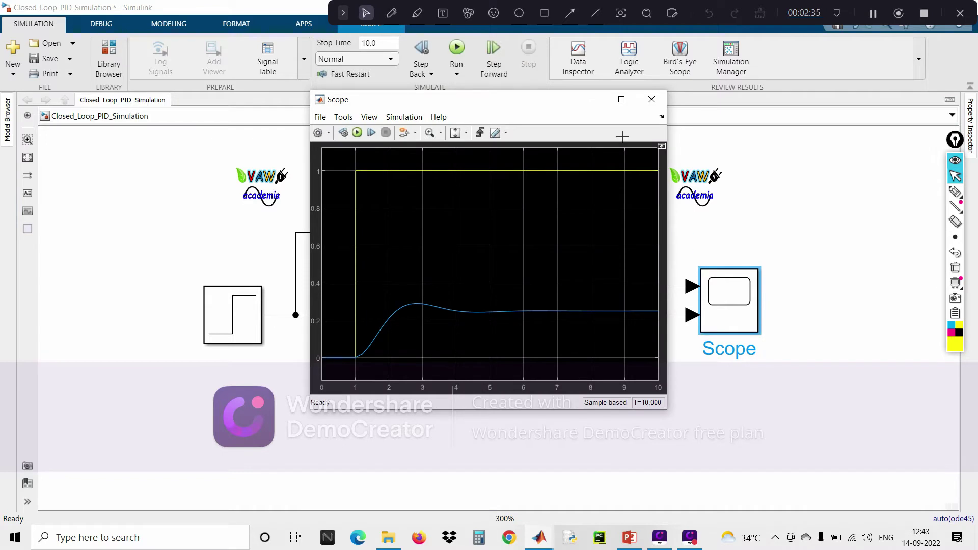
click(623, 101)
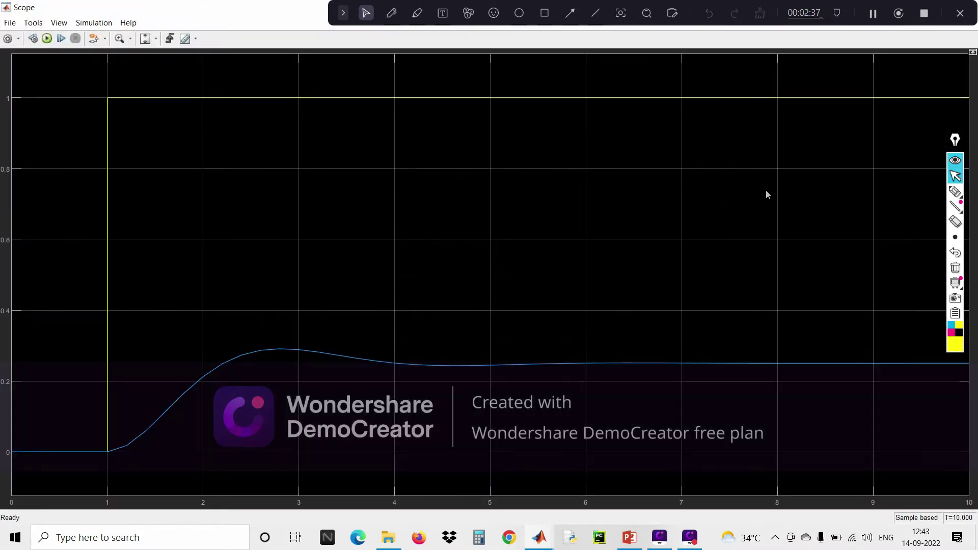
click(67, 26)
click(68, 23)
click(65, 23)
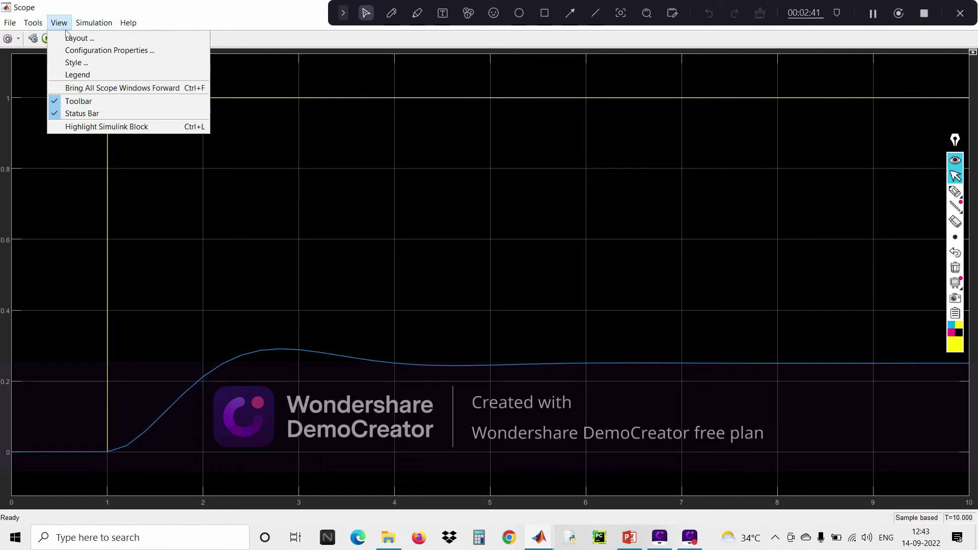
click(74, 64)
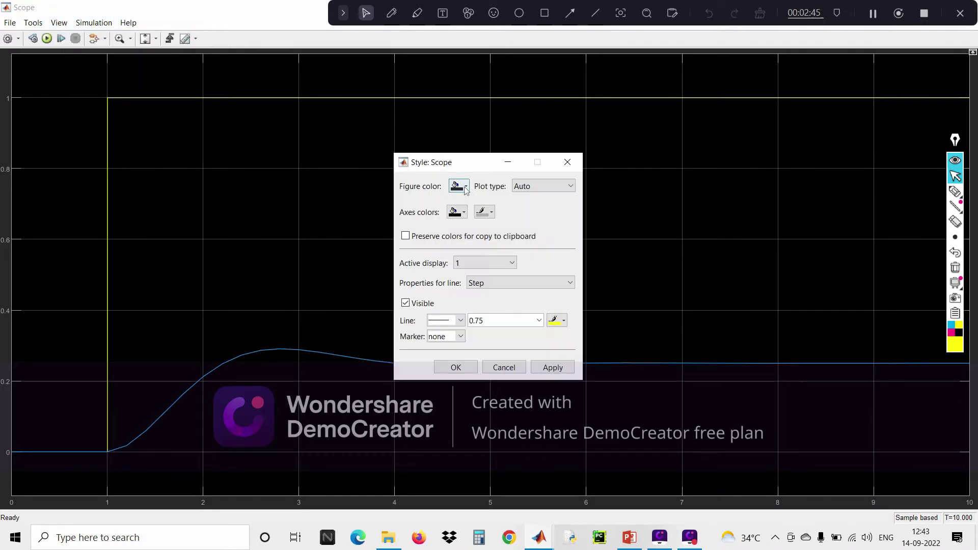
Step: Set a white axes background with black axes lines
click(465, 188)
click(461, 216)
click(463, 214)
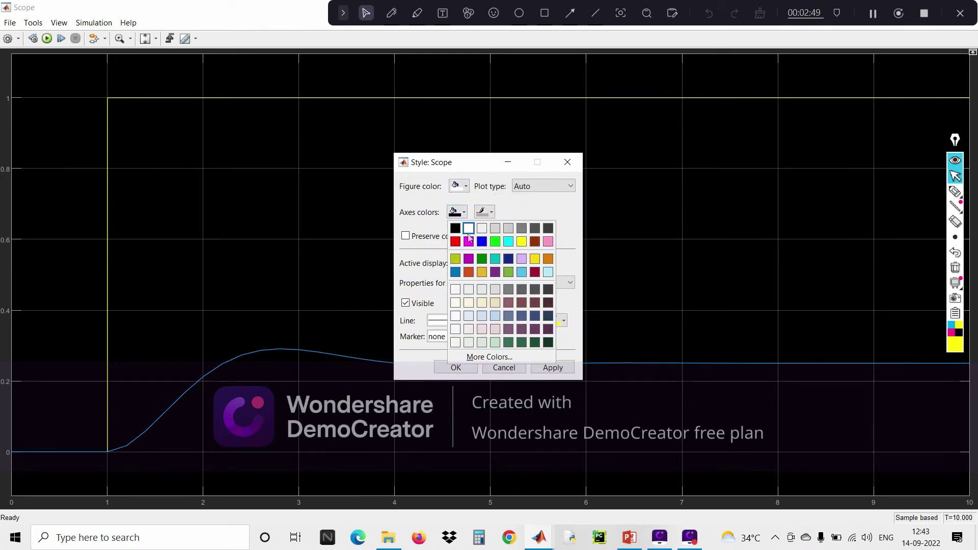
click(468, 228)
click(488, 212)
click(485, 227)
Step: Style the Step line black with 2.0 line width and apply
click(527, 283)
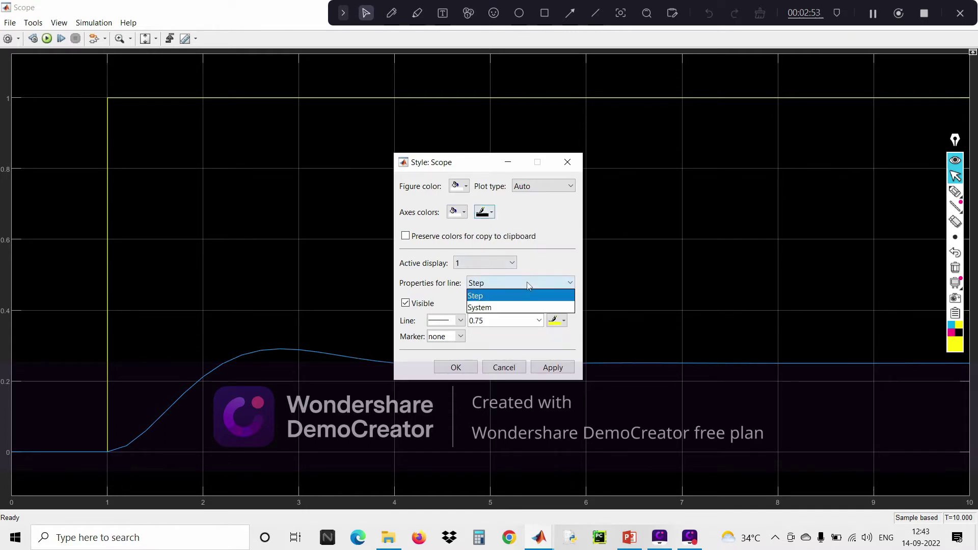
click(525, 295)
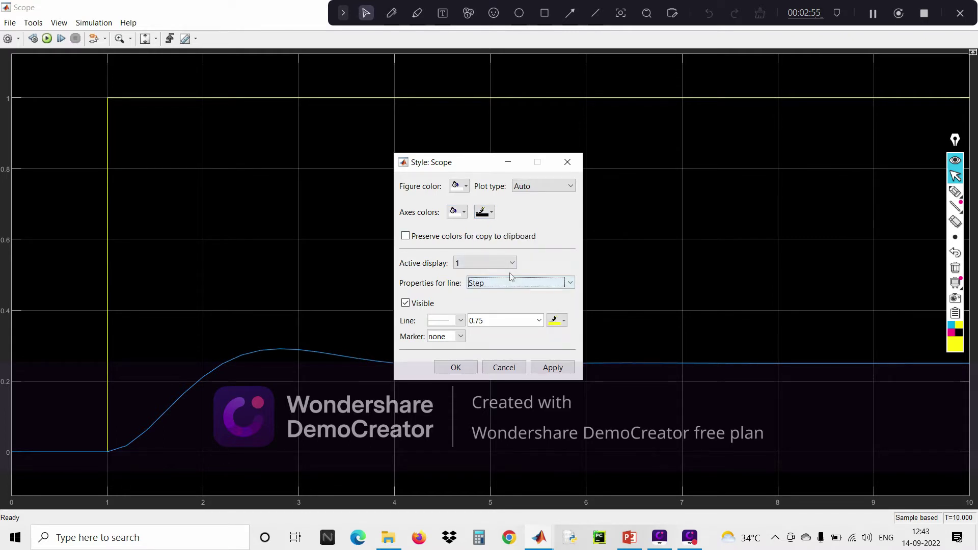
click(536, 322)
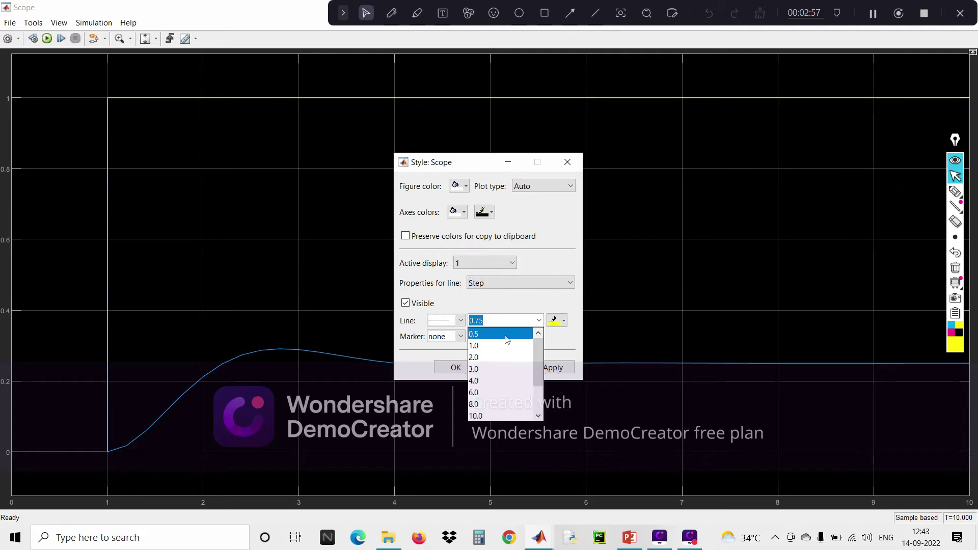
click(492, 357)
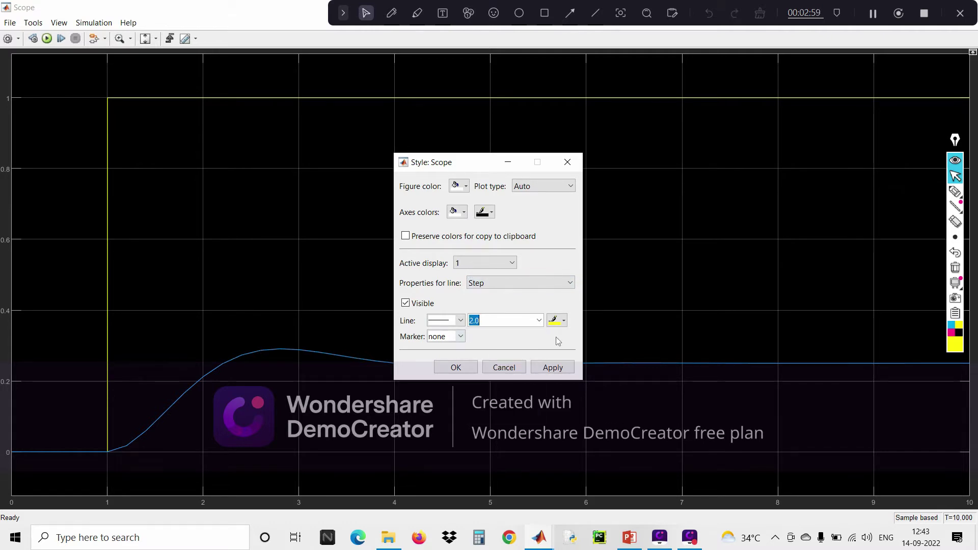
click(563, 320)
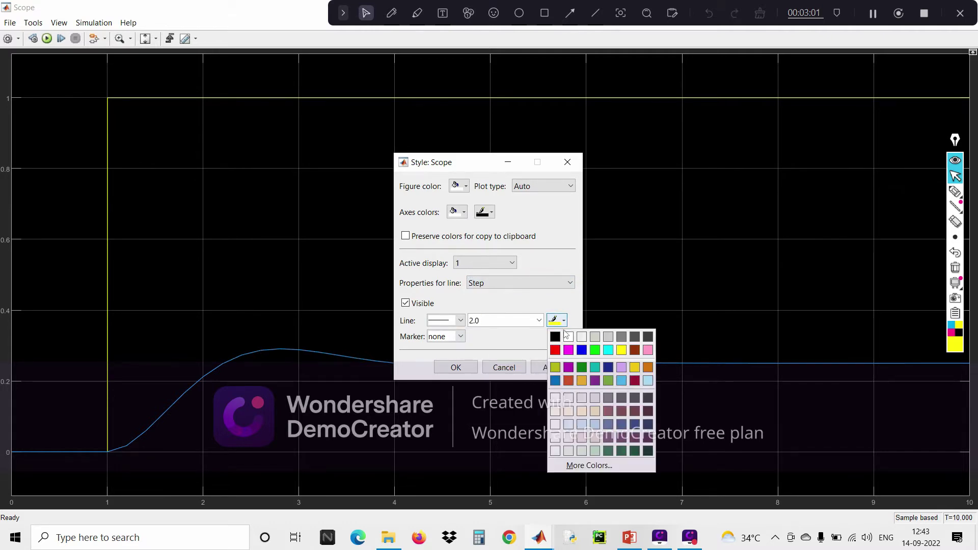
click(555, 337)
click(544, 365)
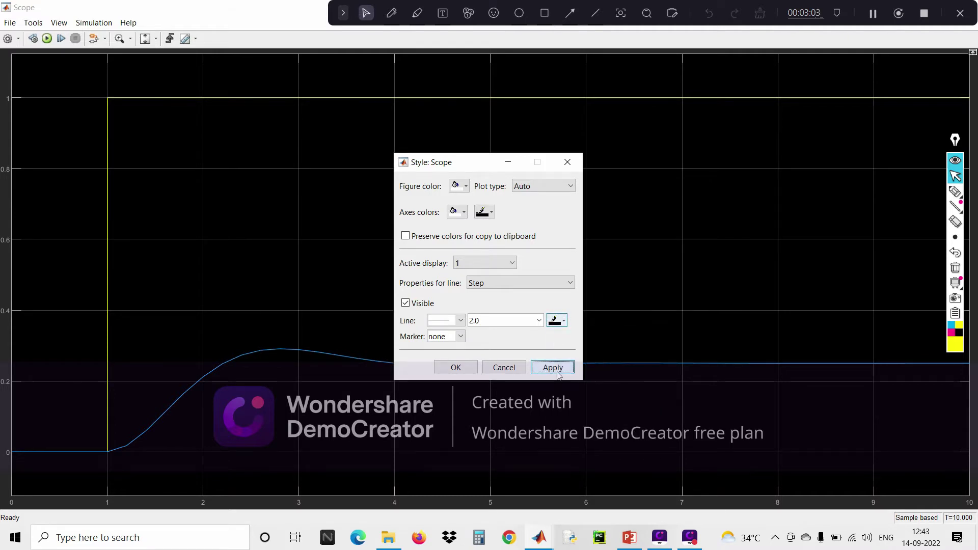
click(539, 325)
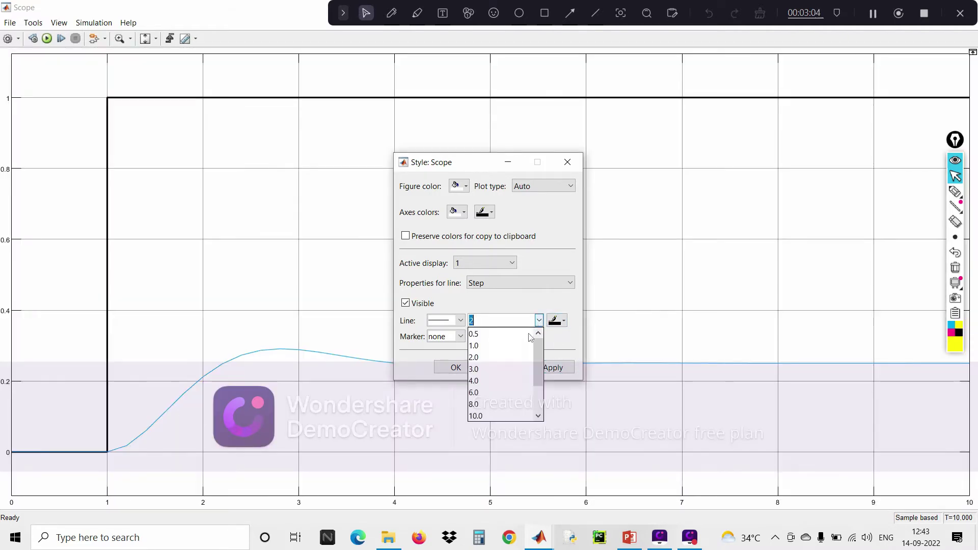
click(511, 355)
Step: Give the System line 2.0 width in dark blue, then apply and close the style settings
click(531, 284)
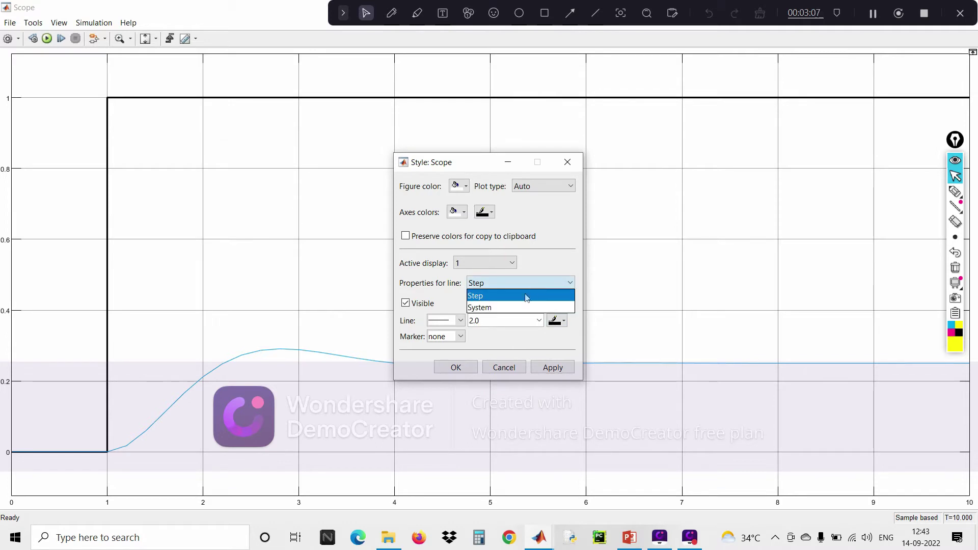
click(524, 307)
click(538, 320)
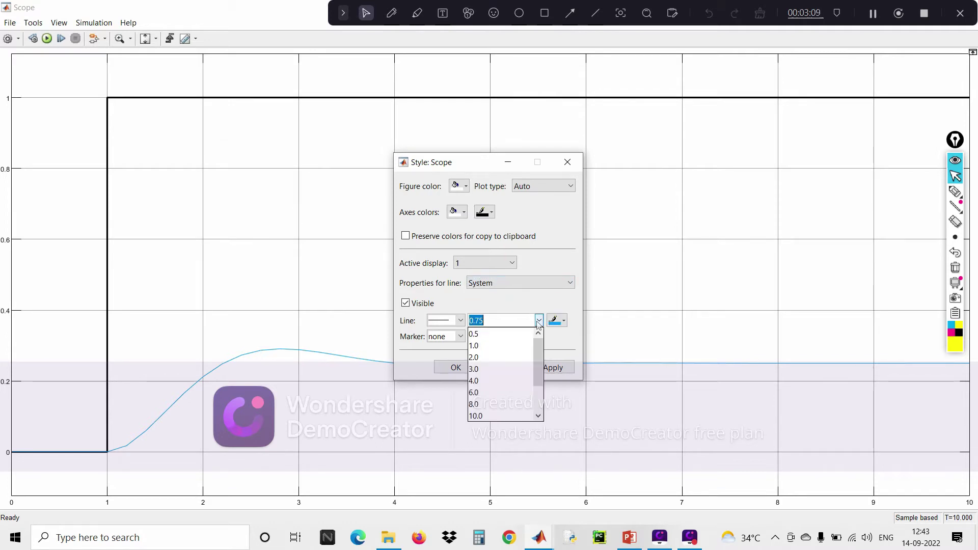
click(502, 356)
click(559, 323)
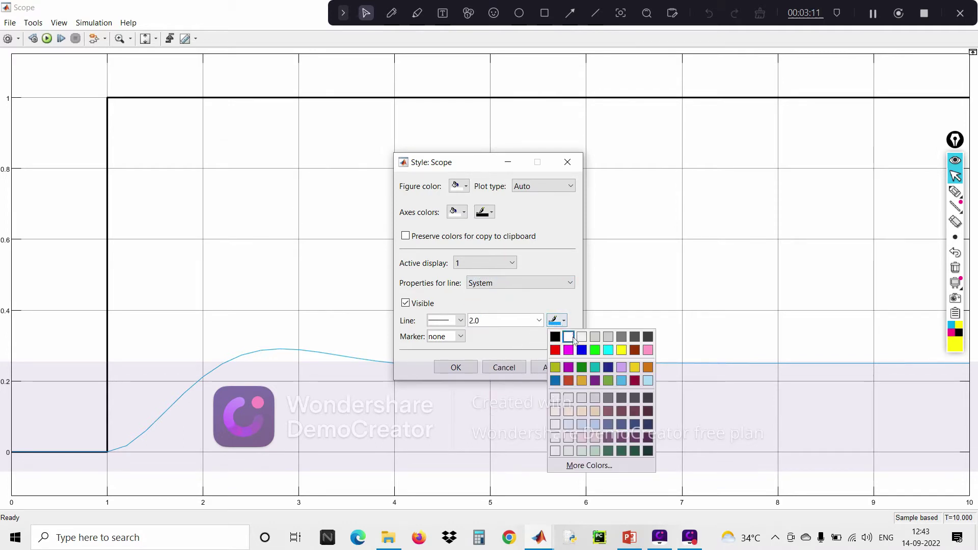
click(581, 352)
click(554, 367)
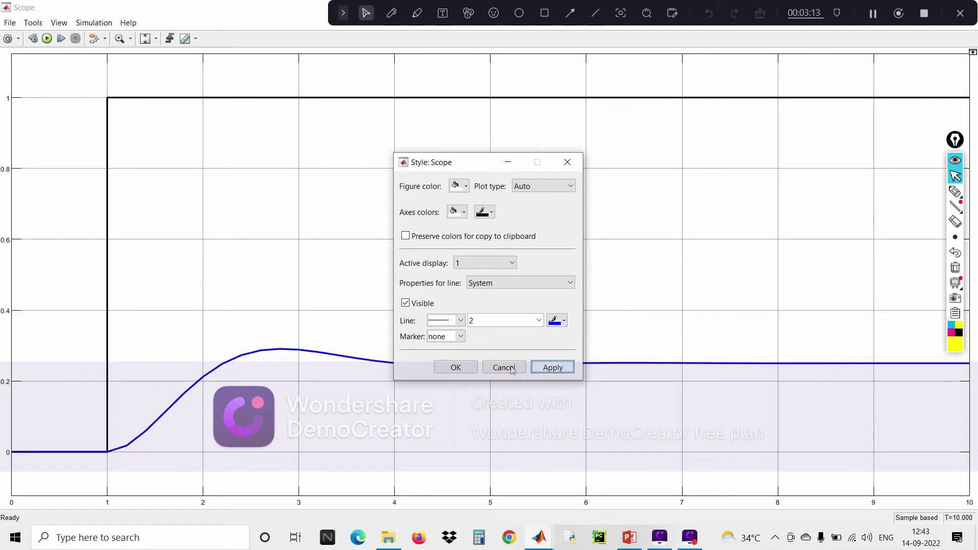
click(456, 367)
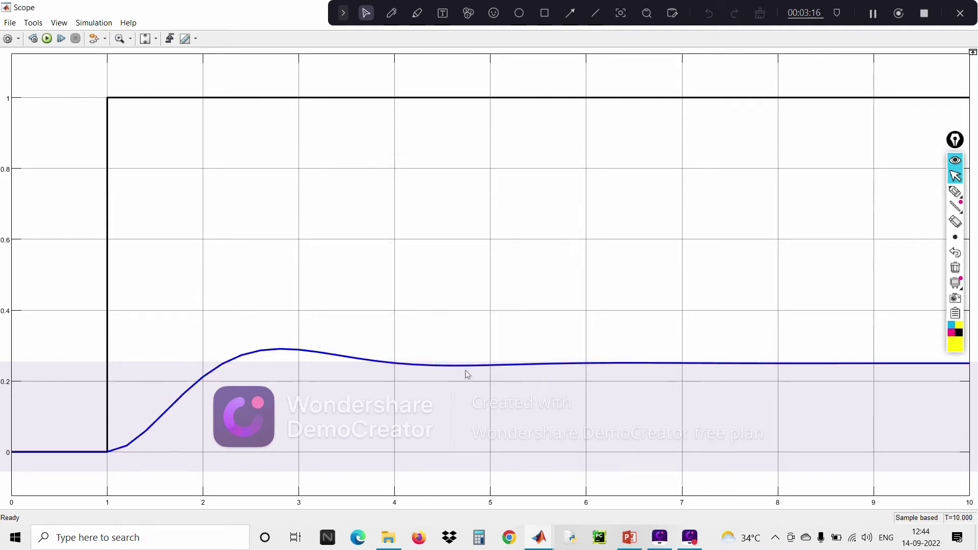
Step: Annotate the plot in black ink with an arrow labelled I/P at the step input
click(955, 192)
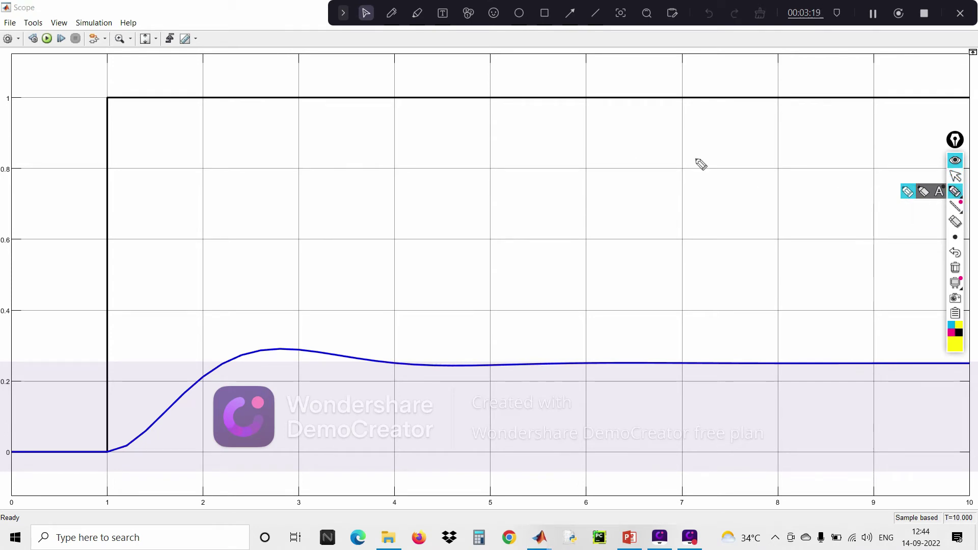
click(957, 334)
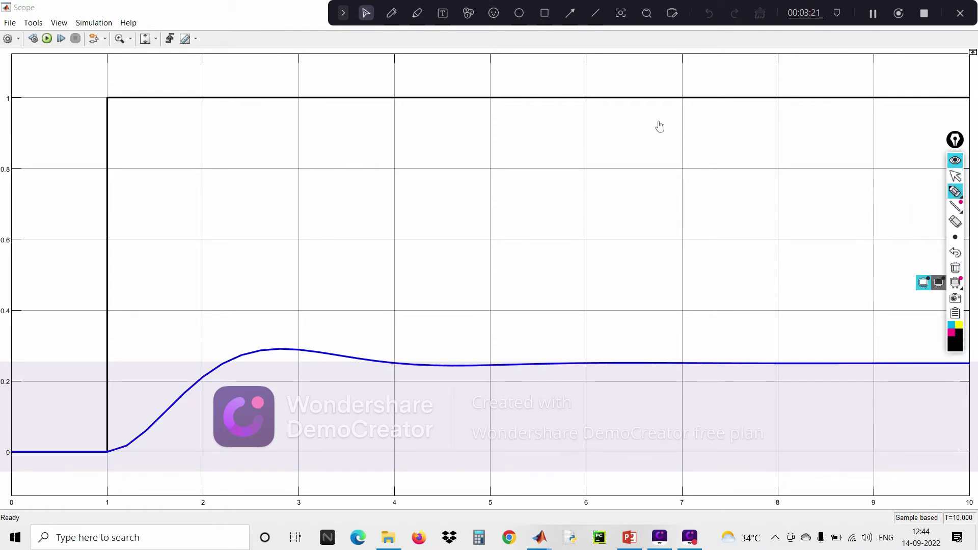
drag(620, 99, 630, 156)
mouse_move(620, 99)
mouse_down()
mouse_move(611, 122)
mouse_move(617, 105)
mouse_move(629, 108)
mouse_move(654, 140)
mouse_move(677, 141)
mouse_move(655, 162)
mouse_move(704, 156)
mouse_up()
mouse_move(718, 148)
mouse_down()
mouse_move(717, 127)
mouse_move(690, 178)
mouse_up()
mouse_move(733, 140)
mouse_down()
mouse_move(733, 175)
mouse_move(728, 159)
mouse_up()
Step: Draw an arrow to the response curve and label it O/P
mouse_move(593, 296)
mouse_down()
mouse_move(570, 306)
mouse_move(558, 371)
mouse_move(558, 363)
mouse_up()
drag(569, 338, 559, 363)
mouse_move(600, 323)
mouse_down()
mouse_move(613, 331)
mouse_move(601, 314)
mouse_up()
drag(591, 324, 599, 322)
drag(632, 289, 631, 342)
drag(626, 308, 643, 305)
mouse_move(643, 297)
mouse_down()
mouse_move(646, 329)
mouse_move(643, 310)
mouse_up()
Step: Bracket the input-to-output gap as error and circle the 1 level on the y-axis
mouse_move(439, 93)
mouse_down()
mouse_move(452, 109)
mouse_move(432, 186)
mouse_move(453, 222)
mouse_move(455, 317)
mouse_move(449, 339)
mouse_move(399, 345)
mouse_up()
mouse_move(480, 213)
mouse_down()
mouse_move(500, 202)
mouse_move(492, 234)
mouse_move(530, 223)
mouse_move(536, 197)
mouse_move(549, 223)
mouse_move(547, 209)
mouse_move(600, 221)
mouse_move(611, 189)
mouse_move(625, 234)
mouse_up()
mouse_move(23, 90)
mouse_down()
mouse_move(7, 94)
mouse_move(26, 105)
mouse_move(13, 93)
mouse_up()
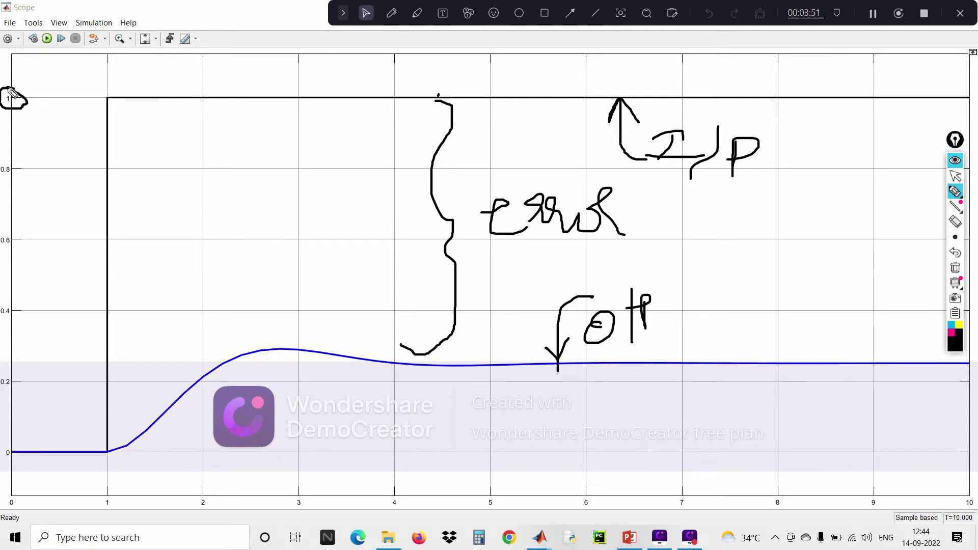
Step: Clear the annotations, stop annotating, and close the Scope plot window
click(955, 268)
click(956, 177)
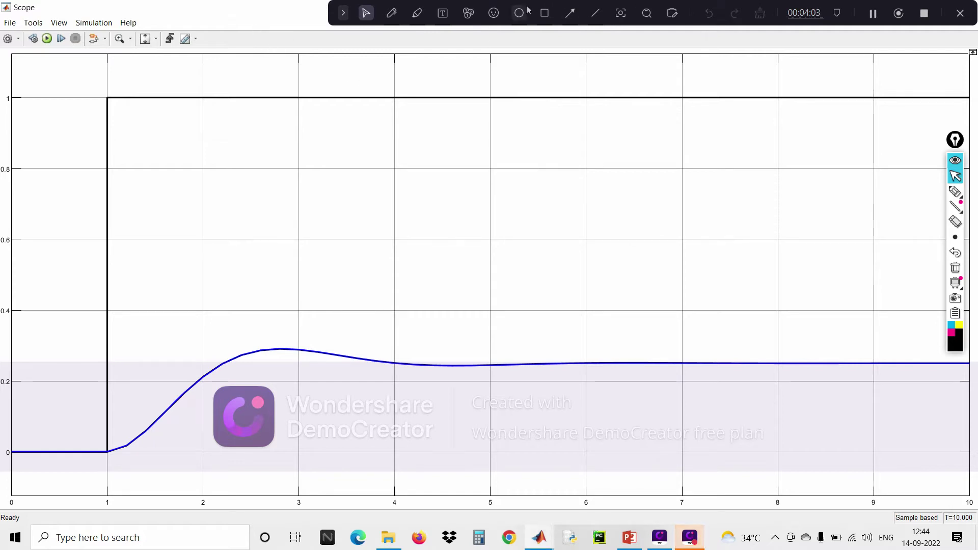
click(543, 13)
drag(529, 2, 470, 12)
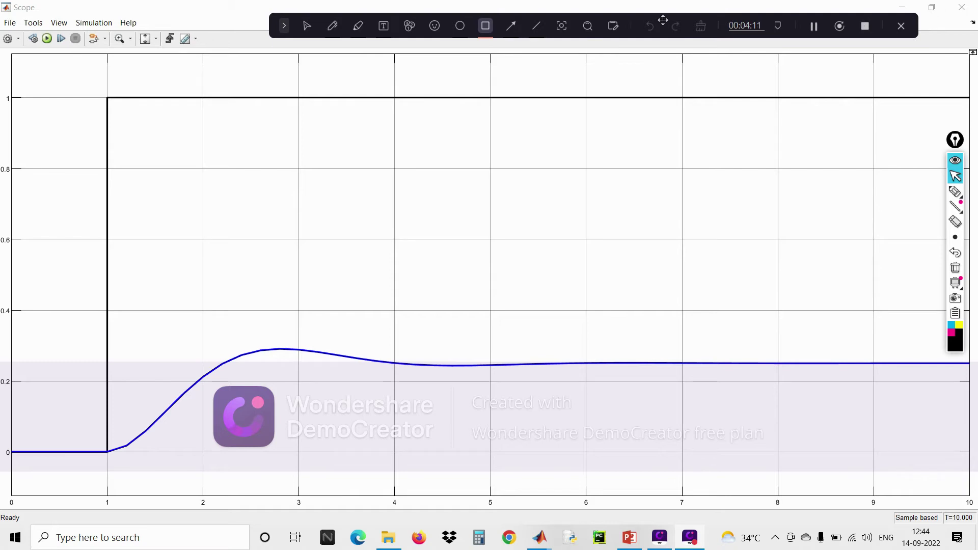
click(487, 27)
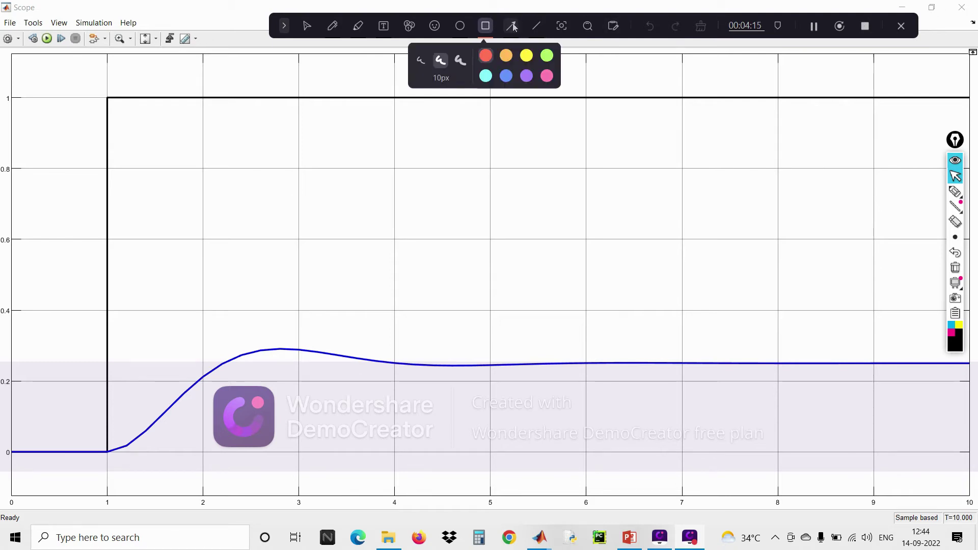
click(304, 28)
click(964, 8)
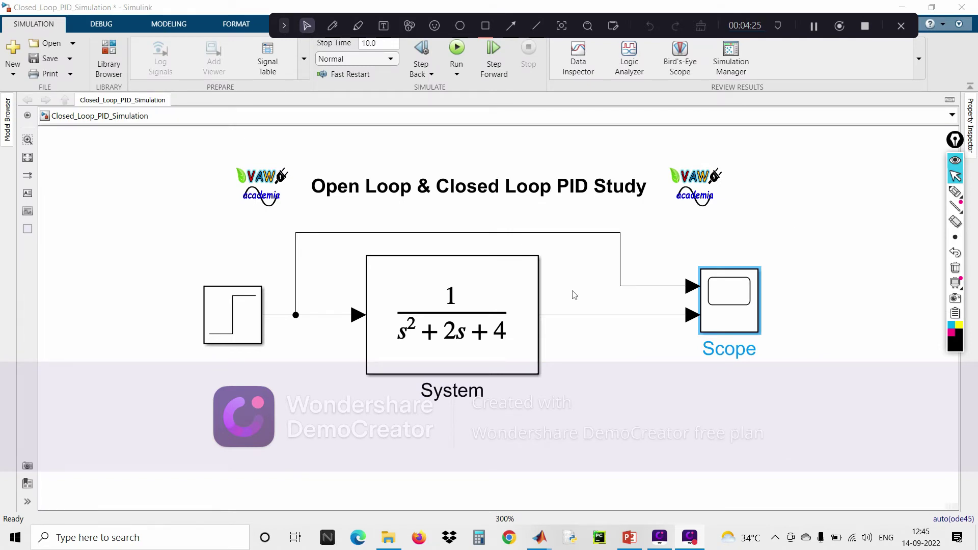
Step: Delete the Step-to-System and System-to-Scope lines and spread out Step, System and Scope
click(559, 316)
key(Delete)
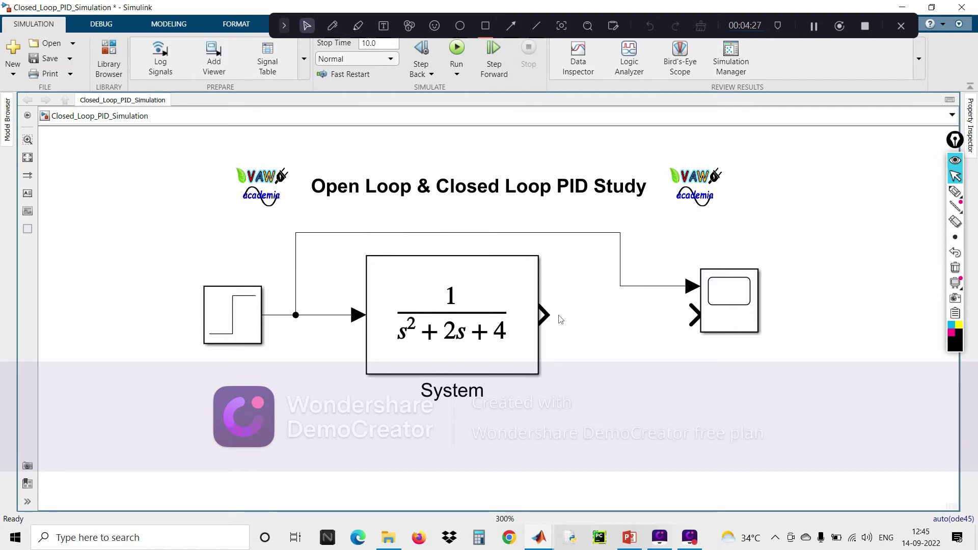
click(313, 320)
key(Delete)
drag(741, 299, 835, 241)
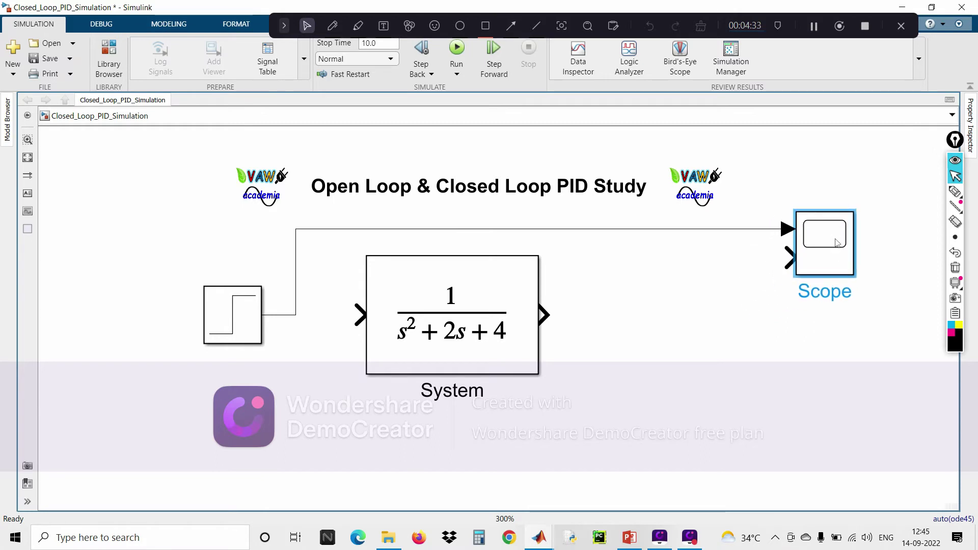
drag(497, 334, 673, 342)
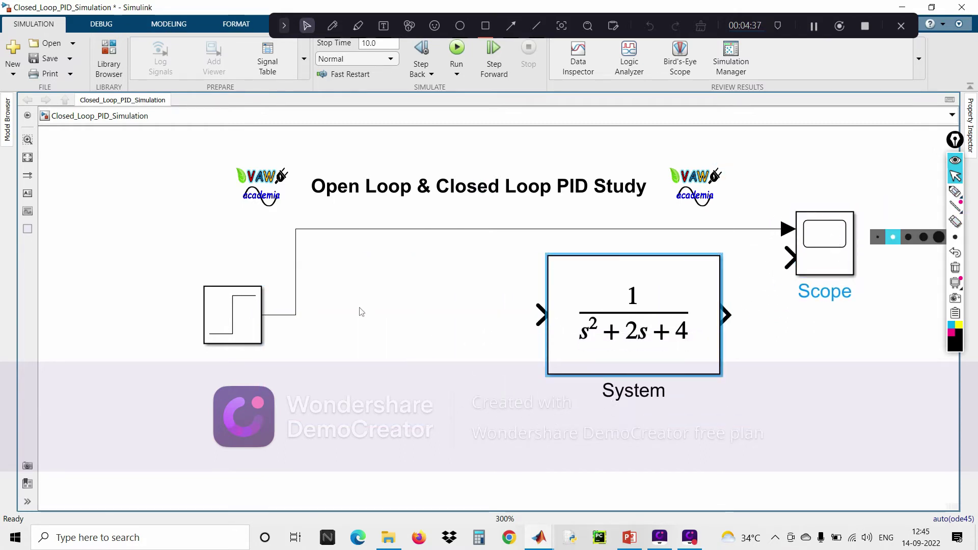
drag(231, 323, 164, 324)
drag(580, 316, 549, 331)
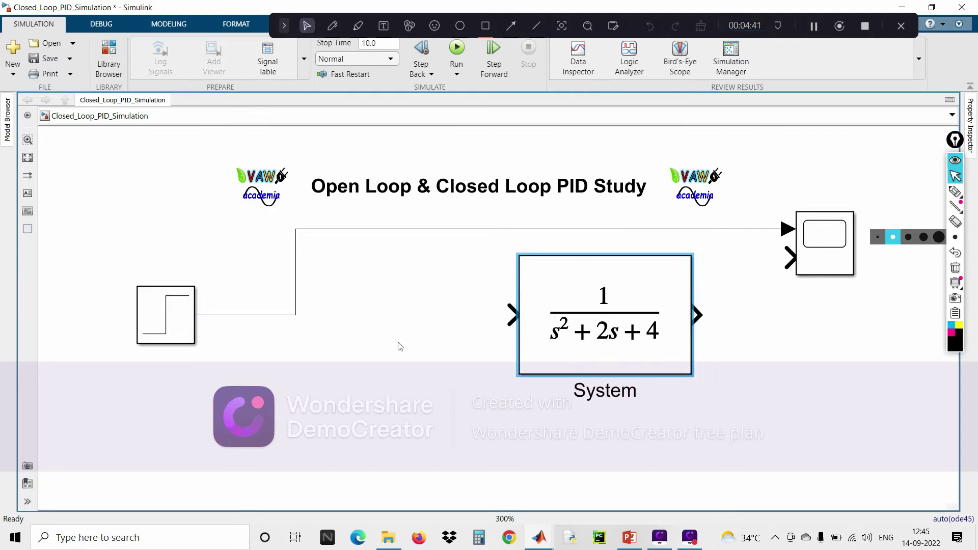
Step: Insert a Sum block with its list of signs set to |+-
double_click(351, 333)
text(sum)
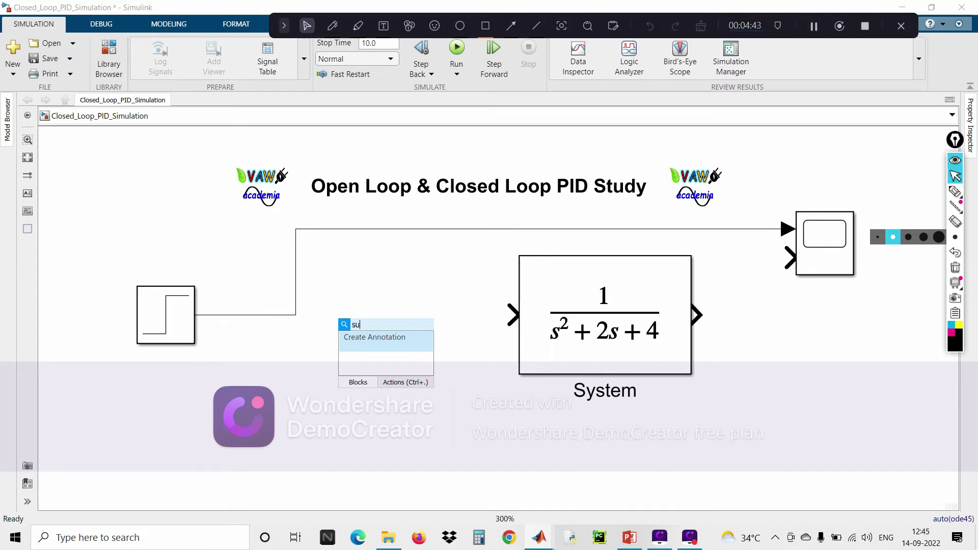
click(407, 341)
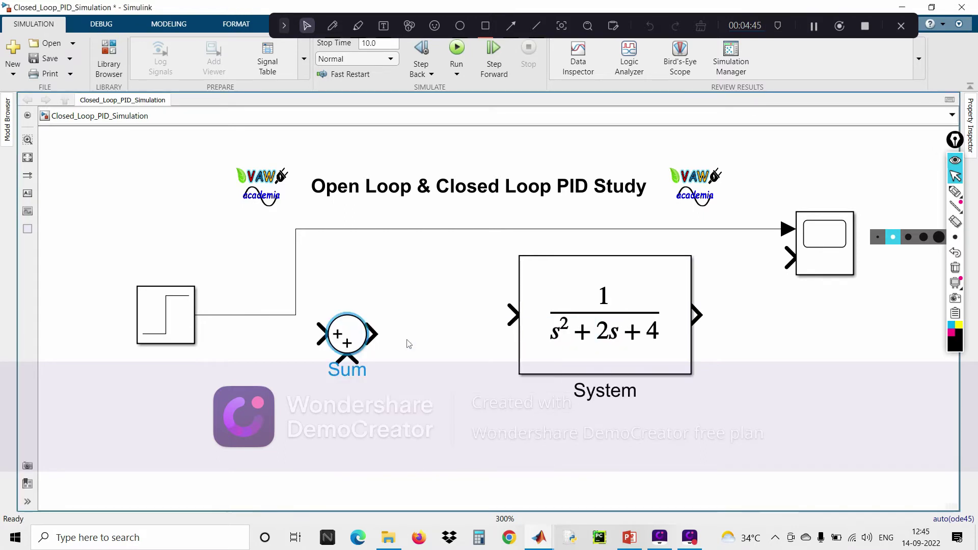
double_click(347, 340)
double_click(408, 348)
key(BackSpace)
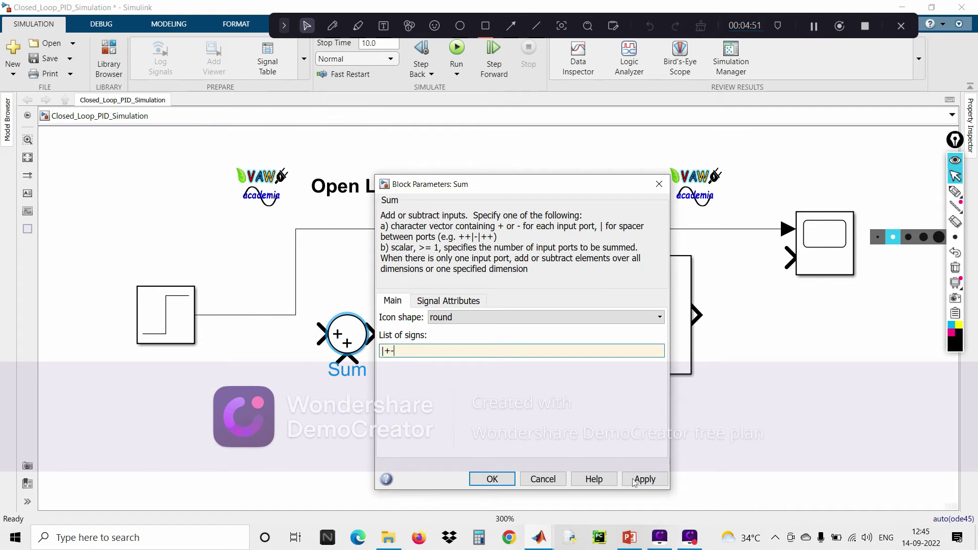
click(640, 479)
click(492, 479)
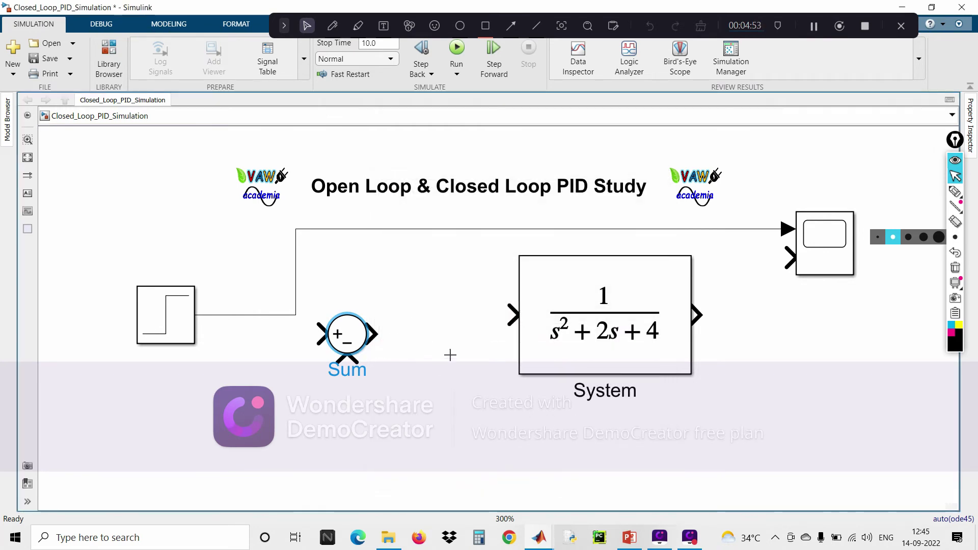
Step: Wire Step into the Sum, System to Scope input 2, and System back to the minus input
drag(295, 309, 233, 306)
mouse_move(336, 338)
mouse_down()
mouse_move(308, 321)
mouse_move(229, 316)
mouse_up()
click(280, 322)
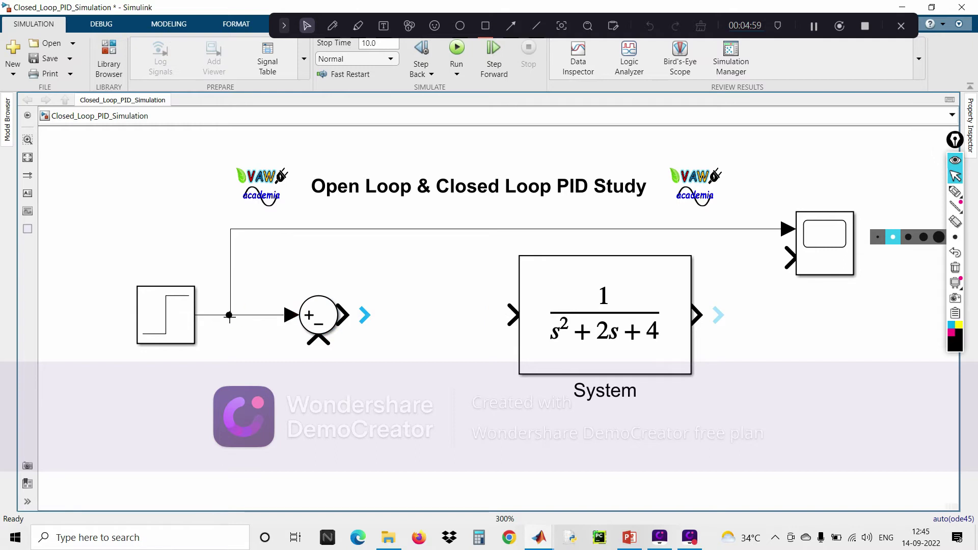
drag(821, 267, 861, 306)
drag(698, 315, 837, 294)
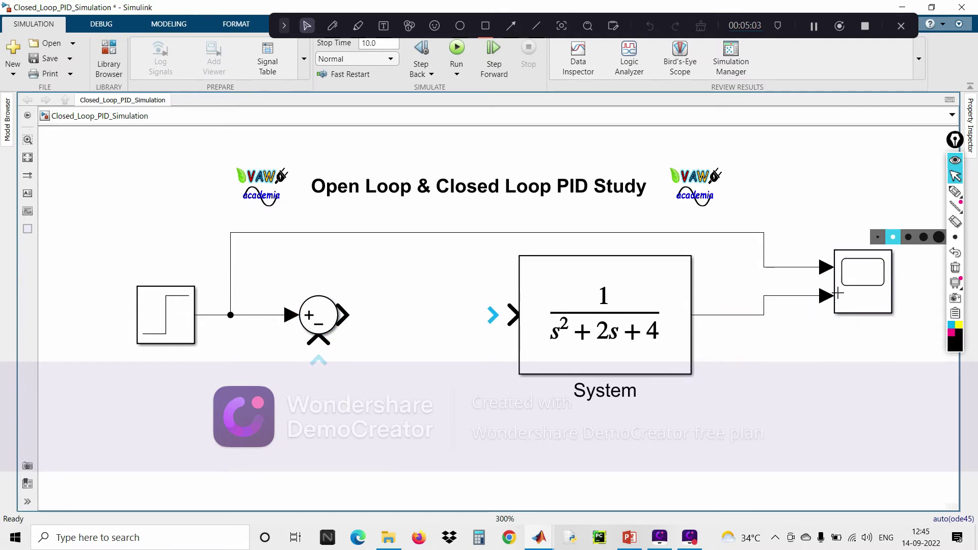
mouse_move(319, 342)
mouse_down()
mouse_move(708, 447)
mouse_move(802, 296)
mouse_up()
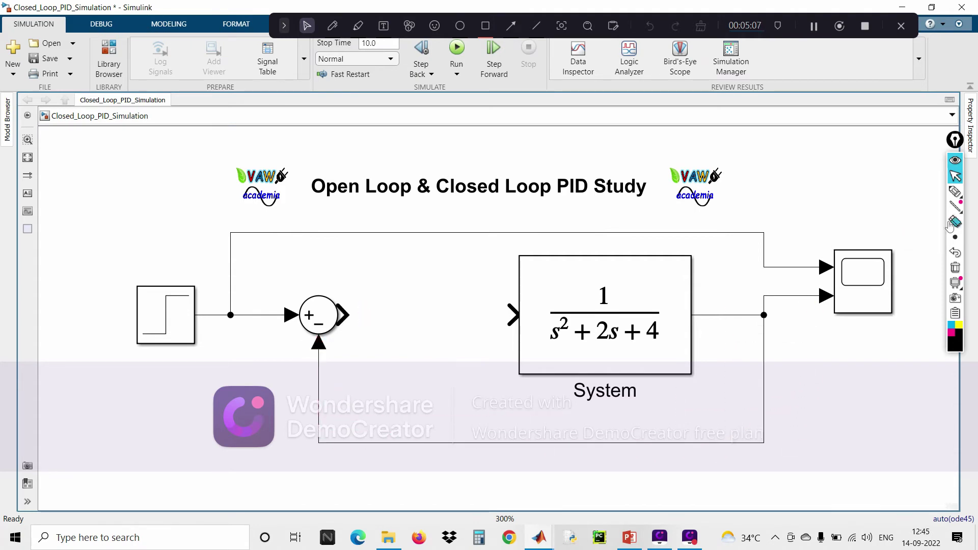
click(955, 191)
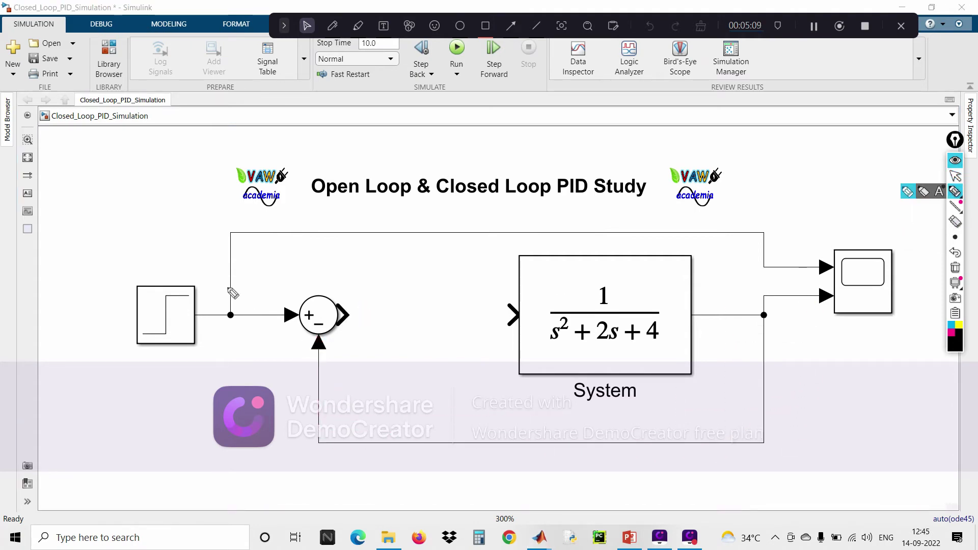
mouse_move(137, 224)
mouse_down()
mouse_move(133, 235)
mouse_move(159, 245)
mouse_up()
mouse_move(173, 202)
mouse_down()
mouse_move(180, 232)
mouse_move(169, 199)
mouse_up()
mouse_move(690, 427)
mouse_down()
mouse_move(688, 396)
mouse_move(709, 398)
mouse_move(712, 420)
mouse_move(731, 410)
mouse_move(735, 385)
mouse_up()
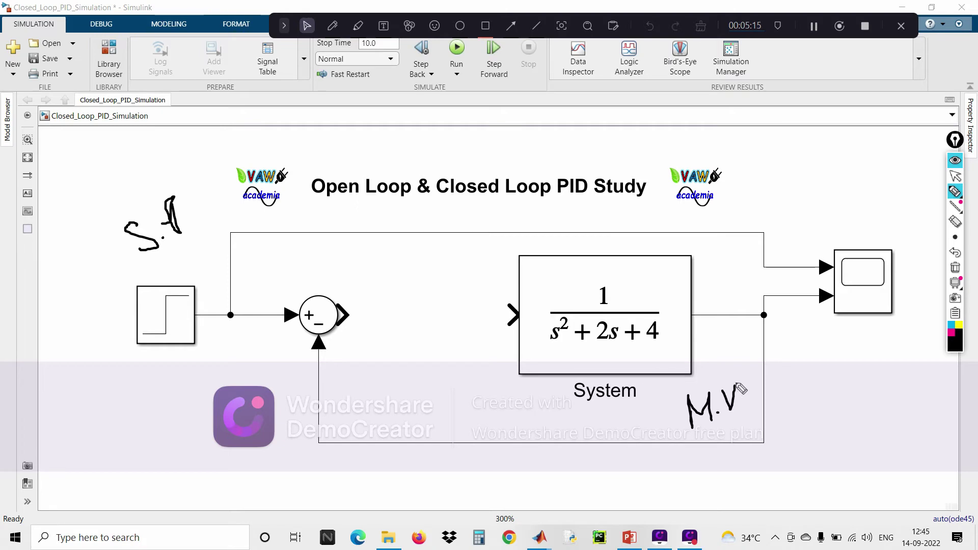
mouse_move(320, 279)
mouse_down()
mouse_move(296, 277)
mouse_move(271, 311)
mouse_move(314, 369)
mouse_move(374, 370)
mouse_move(353, 321)
mouse_move(313, 284)
mouse_up()
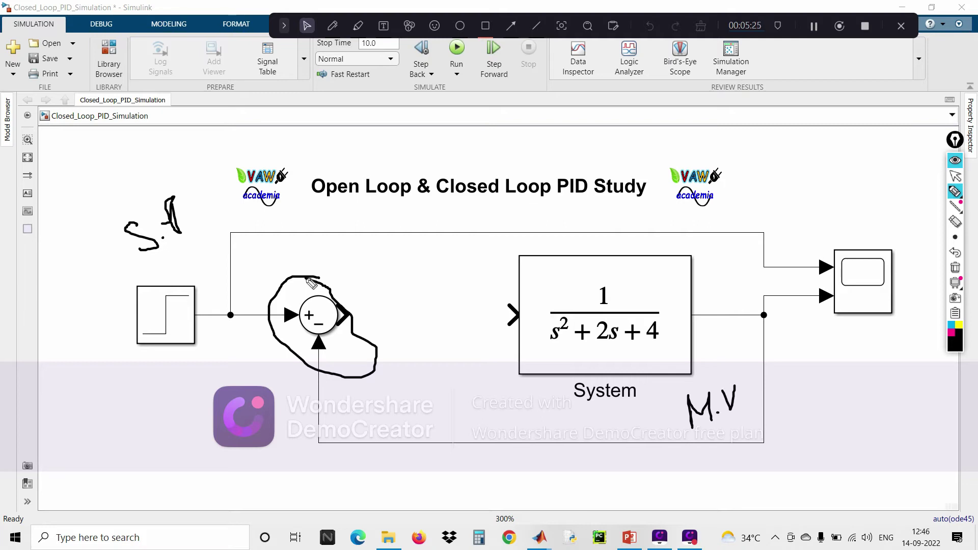
click(955, 267)
Step: Insert a PID Controller block on the line between the Sum and the System
click(955, 176)
double_click(427, 282)
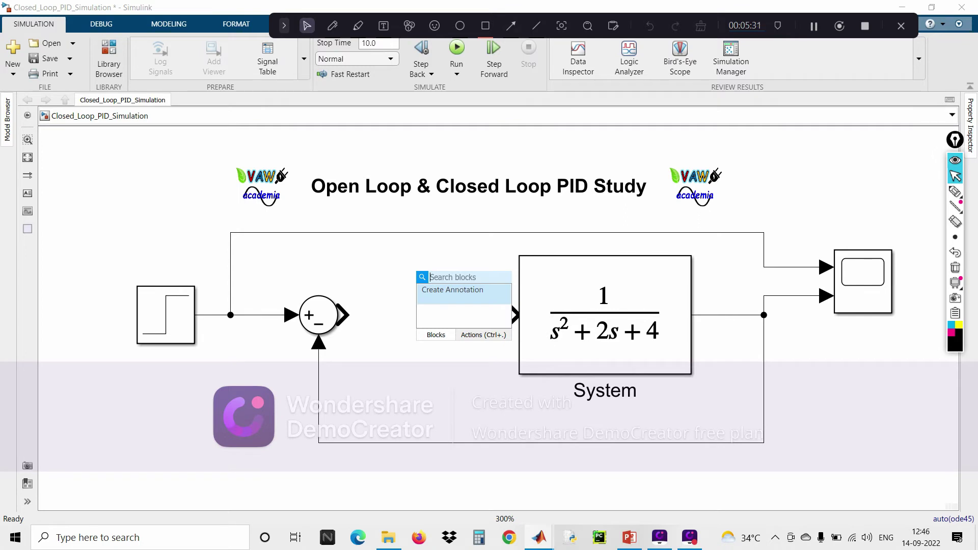
text(pid)
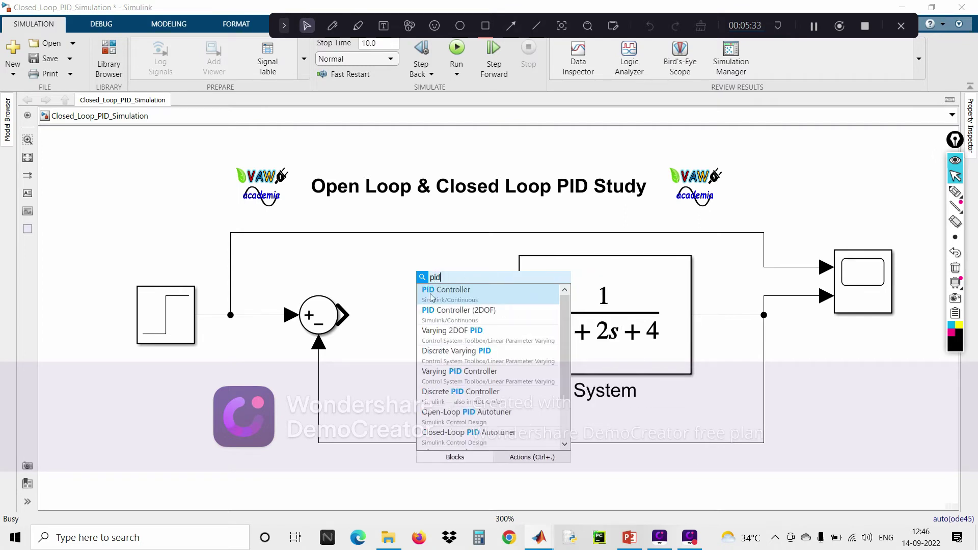
click(444, 301)
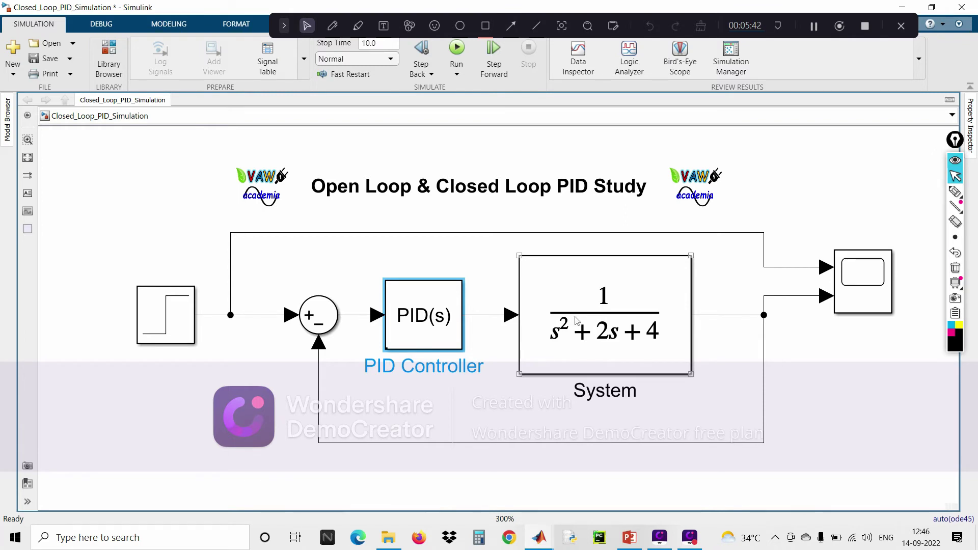
Step: Shift the Step, Sum, PID Controller and System blocks left to even out the spacing
click(192, 338)
key(Left)
key(Left)
key(Left)
key(Left)
key(Left)
key(Left)
key(Left)
key(Left)
key(Left)
key(Left)
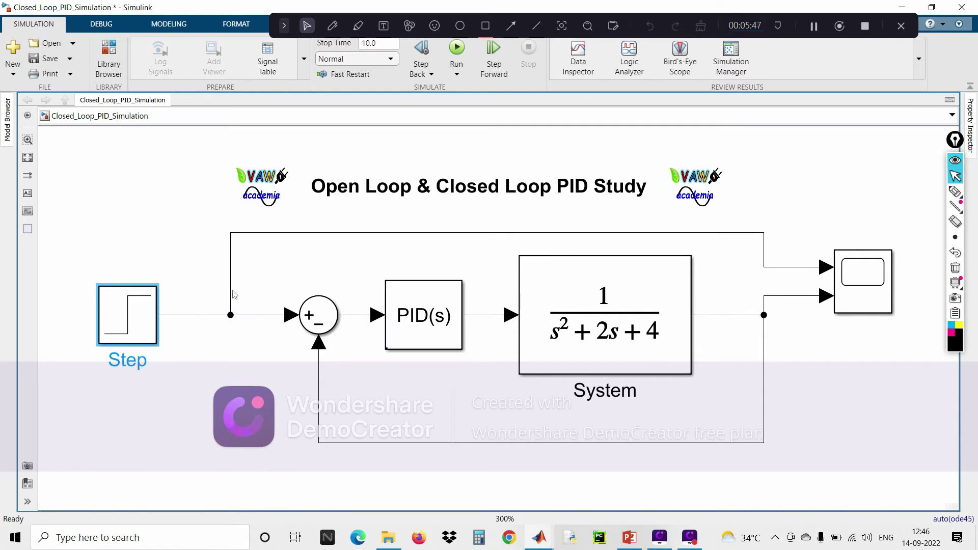
drag(230, 294, 202, 295)
click(320, 327)
drag(320, 327, 272, 328)
click(415, 321)
drag(415, 320, 396, 321)
drag(596, 296, 567, 296)
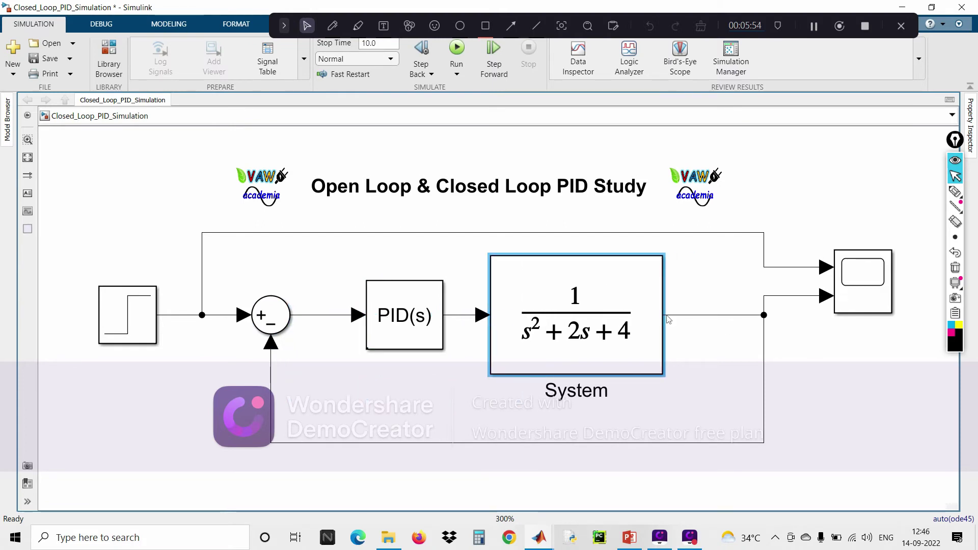
click(795, 207)
Step: Open the PID Controller's parameters, which show P=1, I=1, D=0
click(396, 333)
click(397, 333)
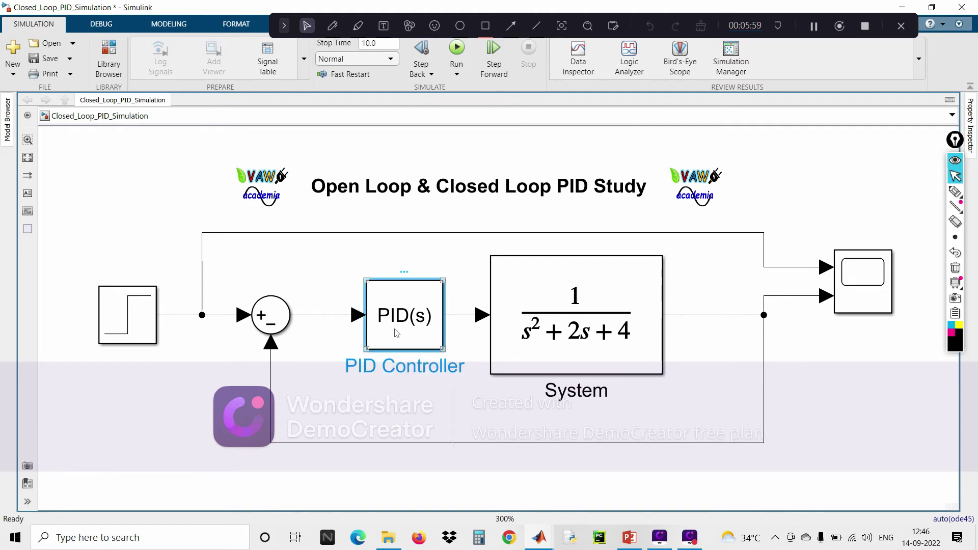
double_click(397, 333)
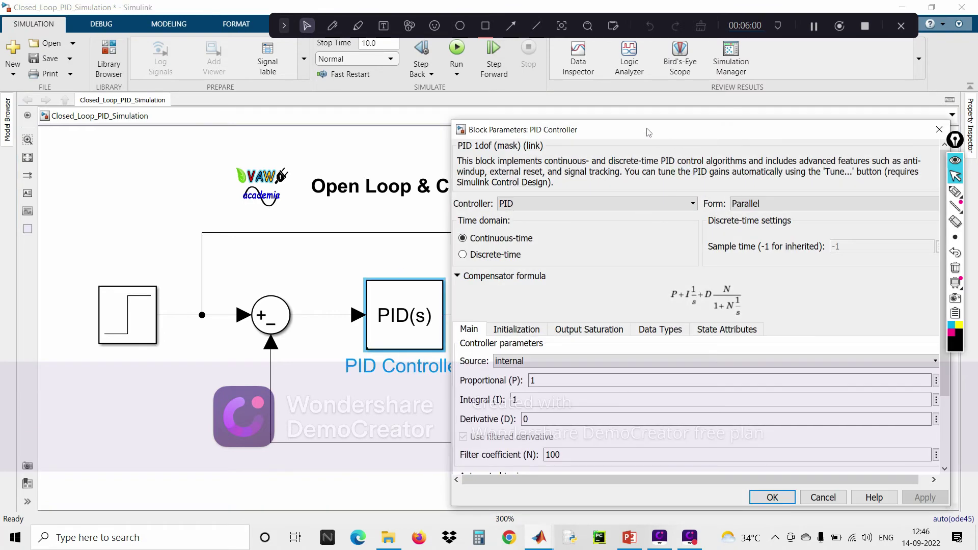
Step: Set the PID Controller to Proportional 10 and Integral 0, apply, and close the dialog
drag(648, 132, 469, 86)
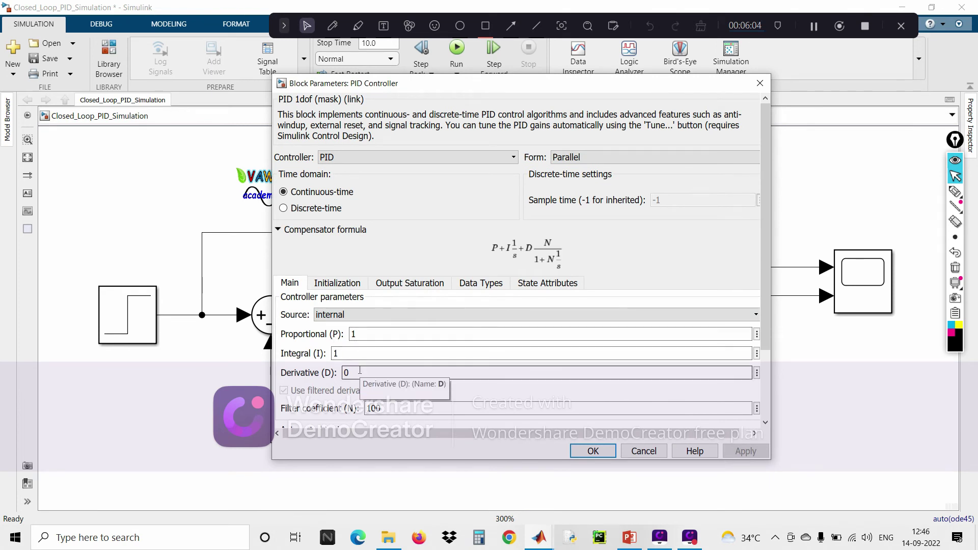
double_click(359, 352)
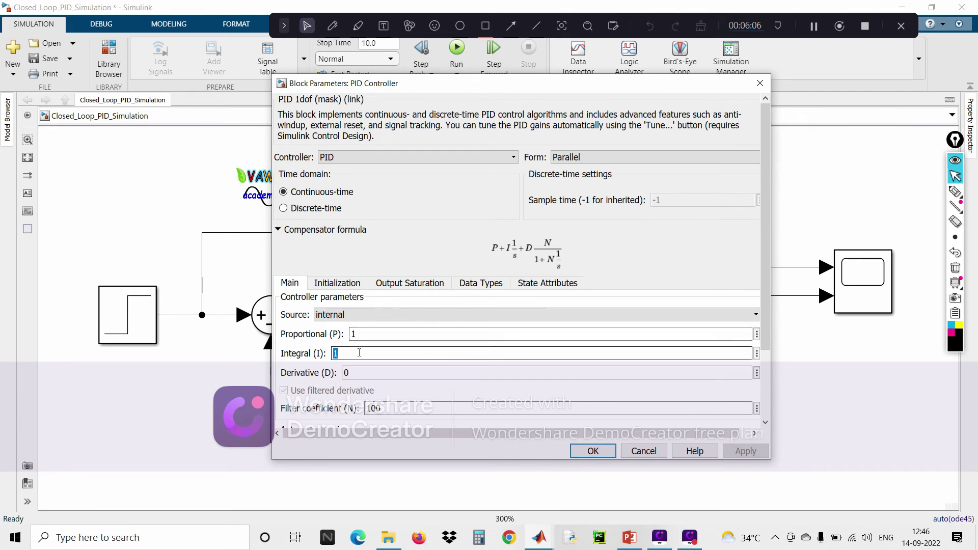
text(0)
double_click(382, 334)
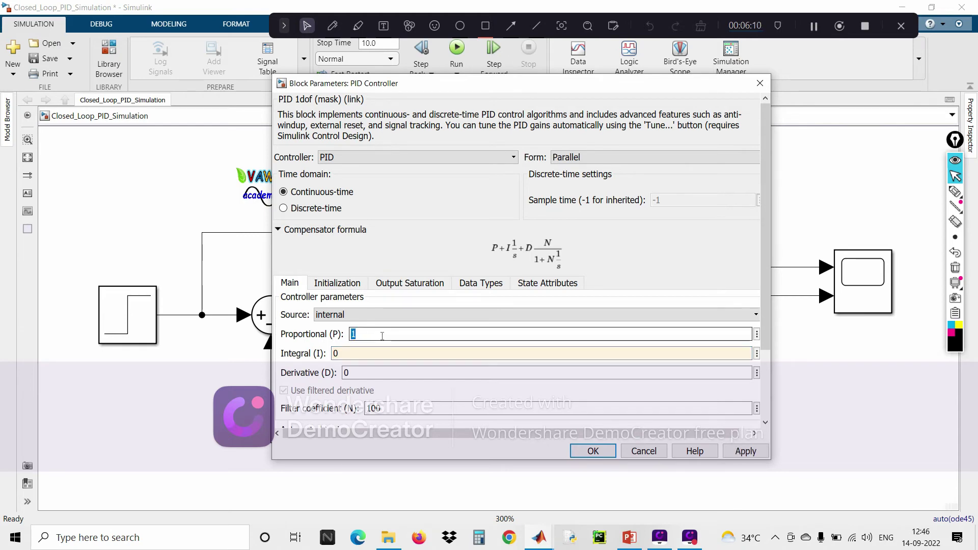
text(10)
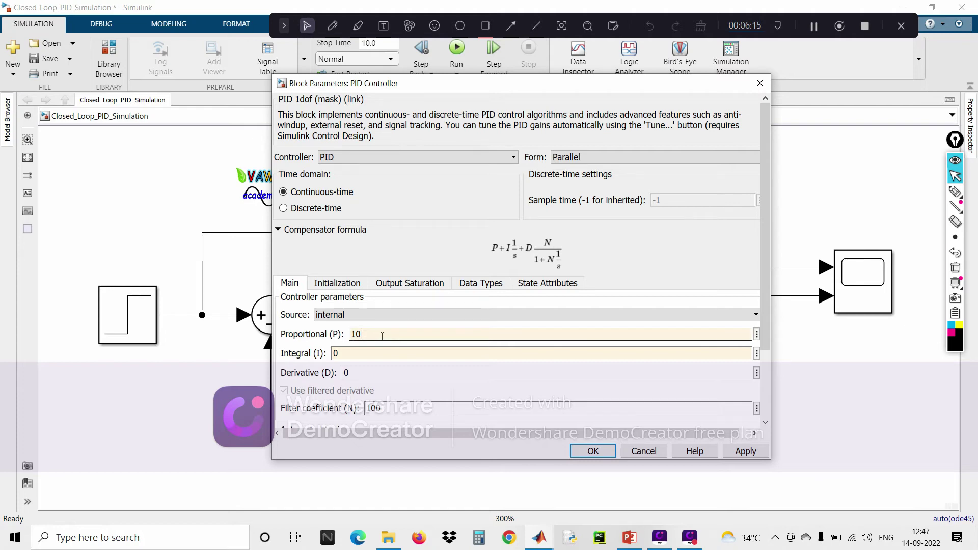
click(745, 451)
click(630, 452)
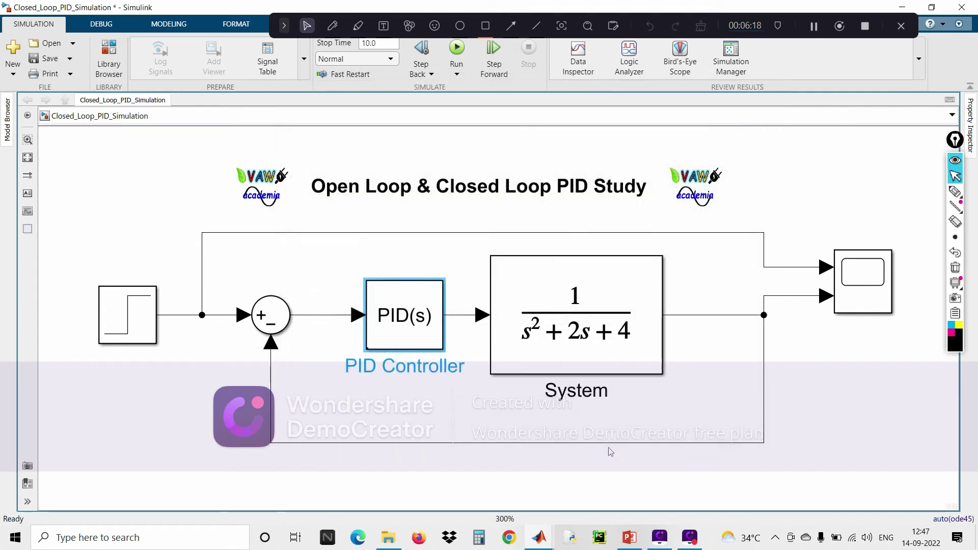
click(464, 151)
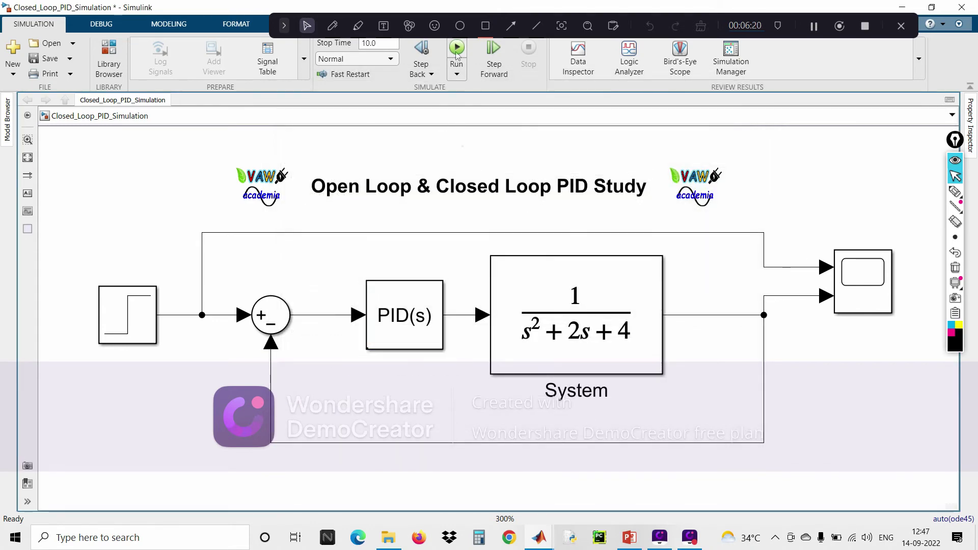
drag(527, 14, 451, 446)
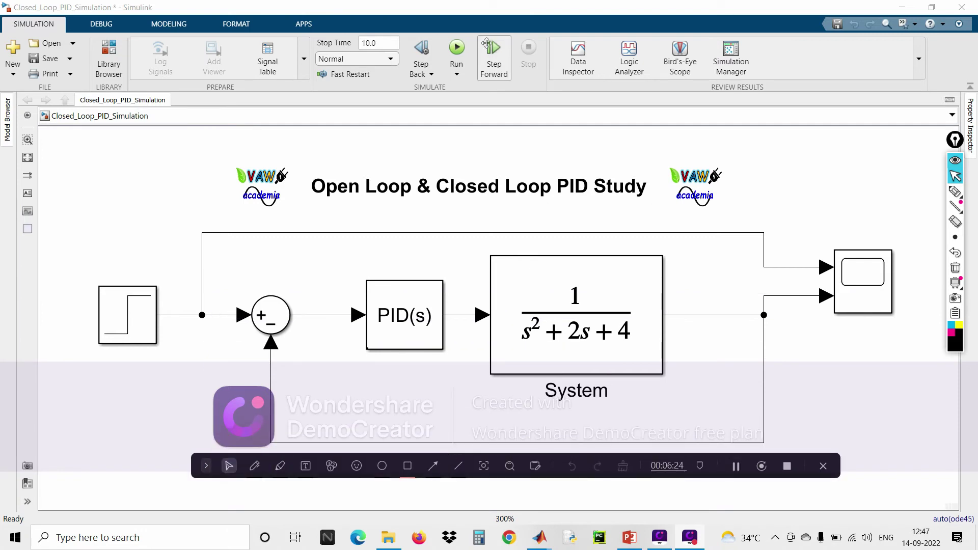
click(457, 51)
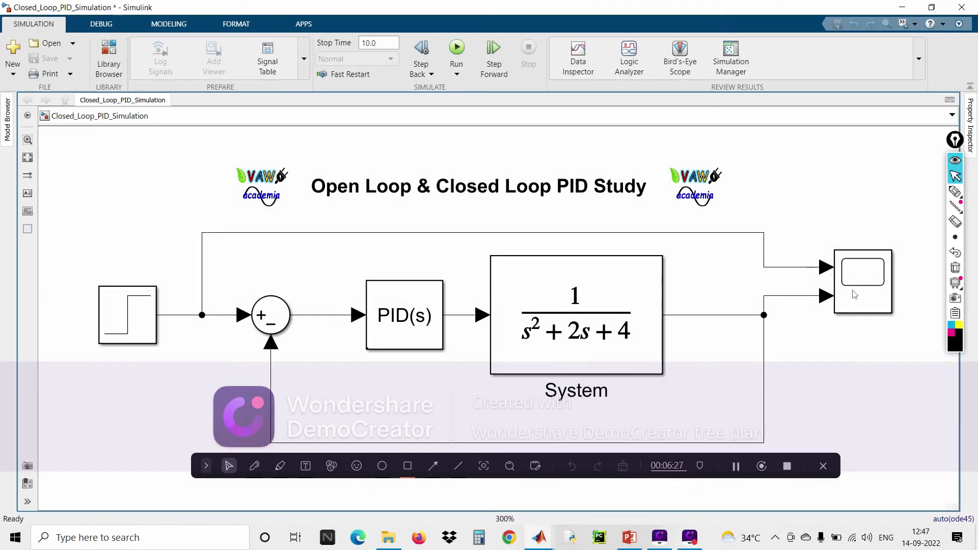
click(855, 295)
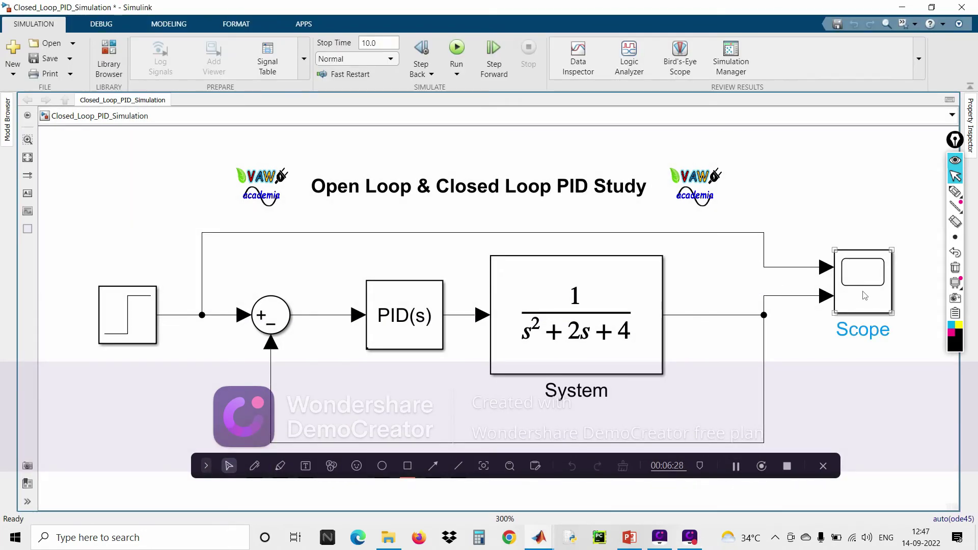
double_click(864, 295)
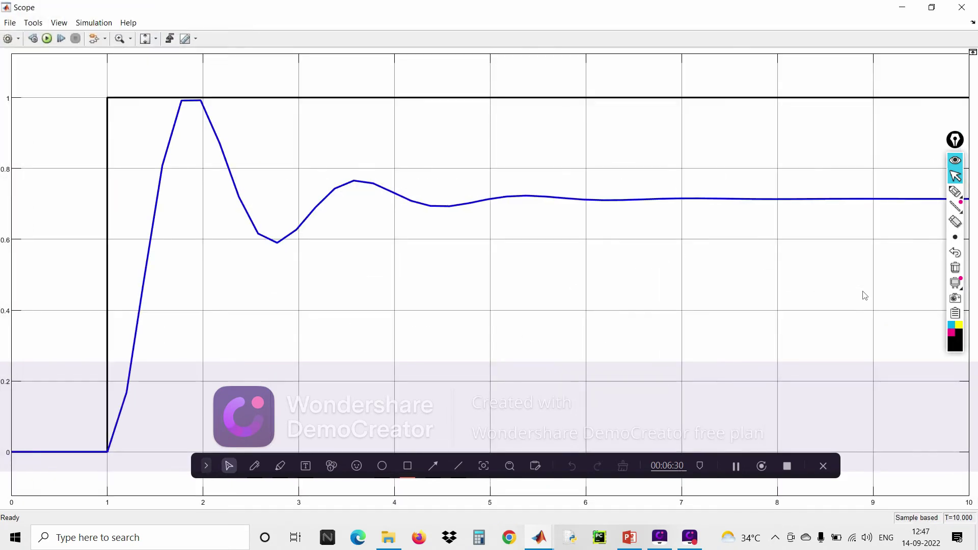
click(955, 191)
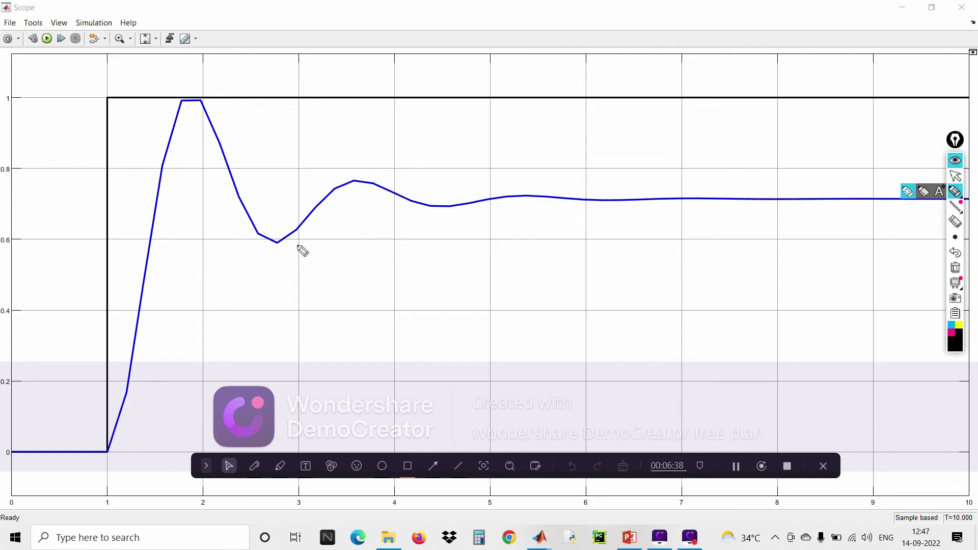
Step: Draw a double-headed arrow and handwritten error label between the step and the settled response
drag(735, 99, 738, 201)
drag(738, 200, 748, 177)
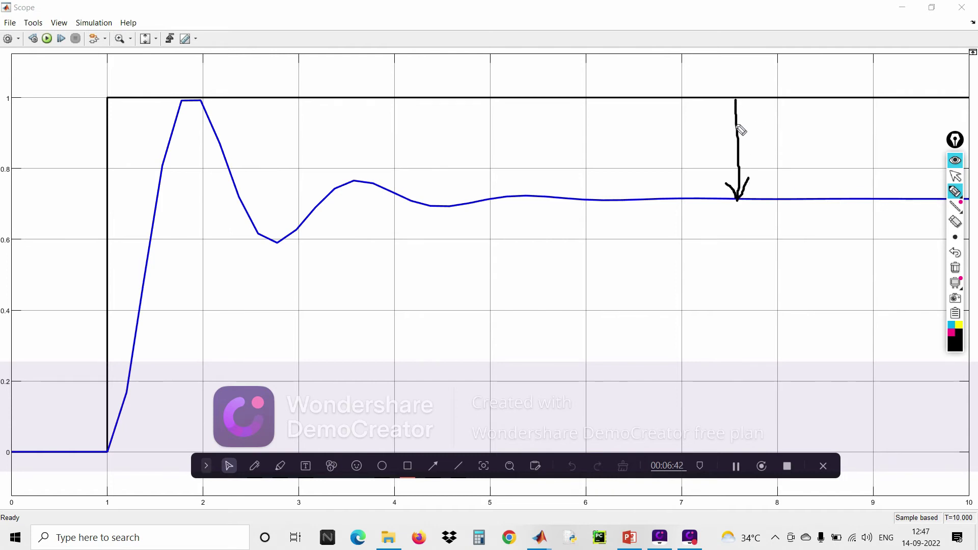
mouse_move(738, 98)
mouse_down()
mouse_move(728, 128)
mouse_move(736, 100)
mouse_move(749, 129)
mouse_up()
mouse_move(627, 129)
mouse_down()
mouse_move(622, 148)
mouse_move(605, 124)
mouse_move(660, 115)
mouse_move(647, 147)
mouse_move(675, 121)
mouse_move(688, 127)
mouse_move(674, 132)
mouse_move(676, 122)
mouse_move(699, 120)
mouse_move(675, 109)
mouse_move(713, 108)
mouse_up()
click(953, 253)
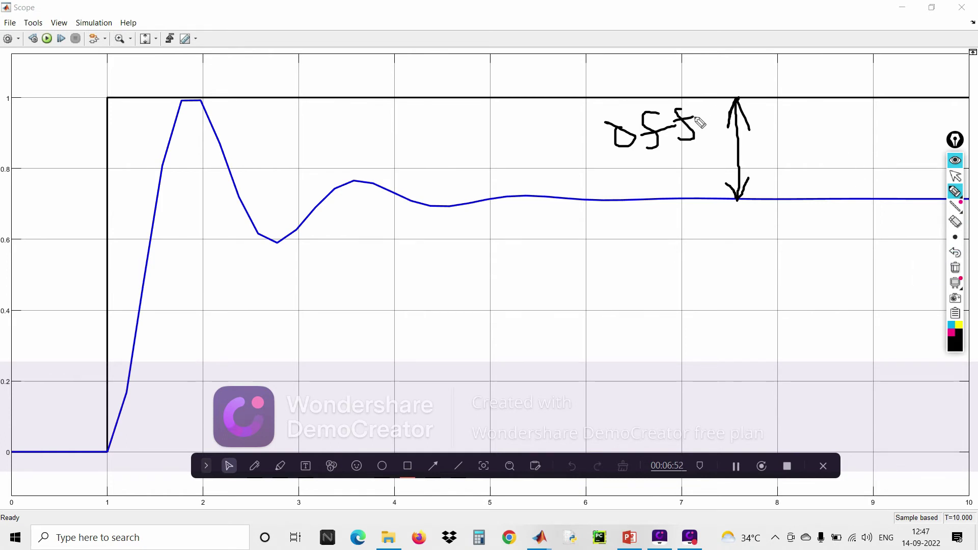
mouse_move(702, 118)
mouse_down()
mouse_move(716, 83)
mouse_move(729, 94)
mouse_move(740, 81)
mouse_move(742, 97)
mouse_move(755, 85)
mouse_up()
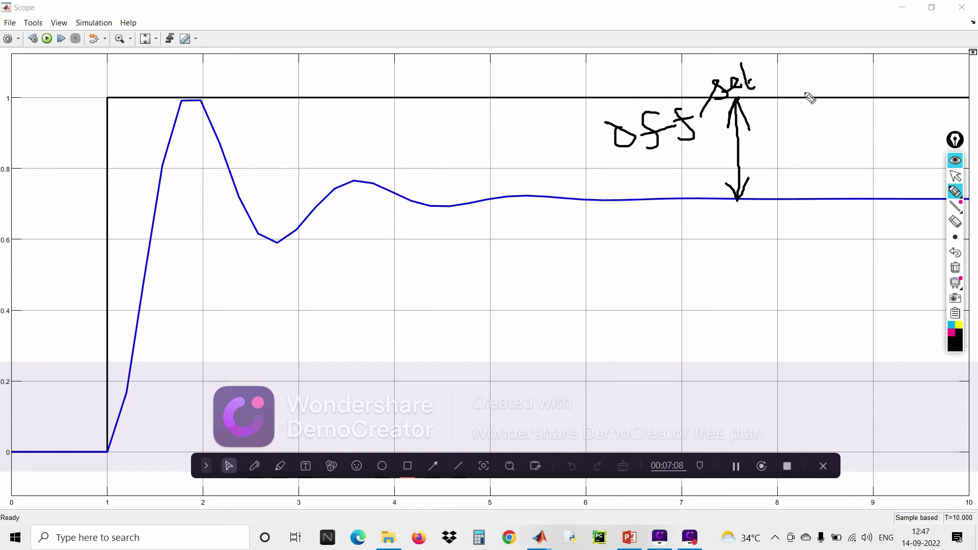
mouse_move(629, 164)
mouse_down()
mouse_move(703, 142)
mouse_move(749, 113)
mouse_move(731, 55)
mouse_move(666, 69)
mouse_move(605, 142)
mouse_move(631, 167)
mouse_up()
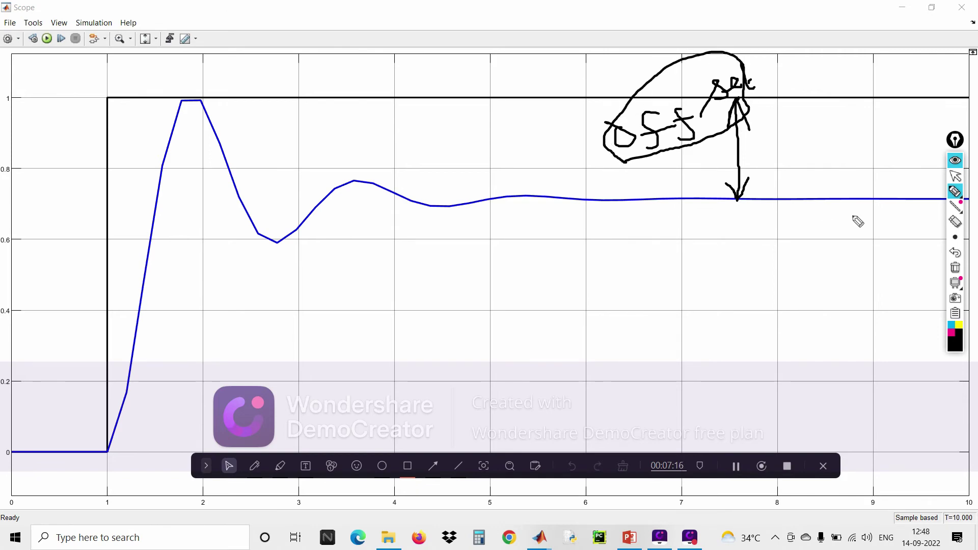
Step: Clear the annotations and close the Scope window
click(955, 267)
click(955, 176)
click(961, 7)
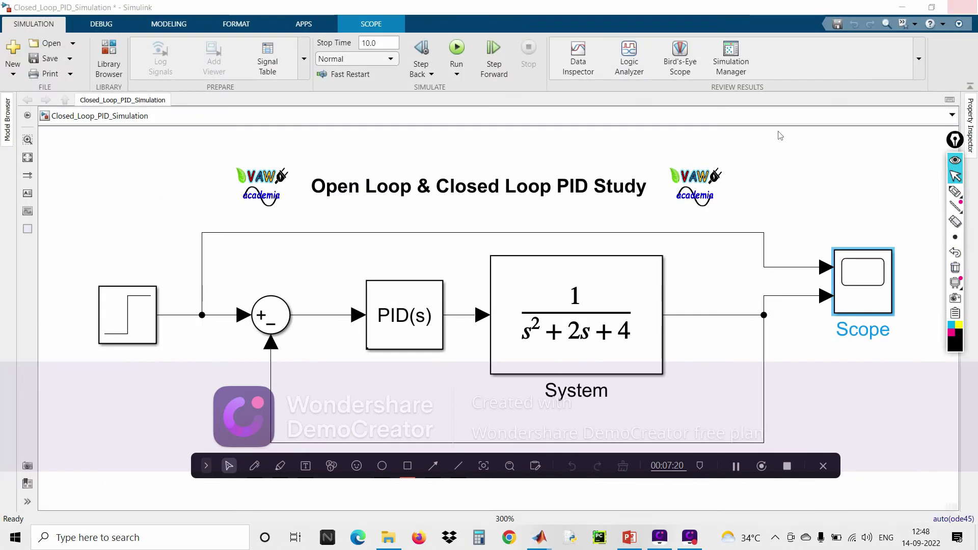
Step: Give the PID Controller integral gain 5 with P kept at 10, then run the simulation
click(401, 318)
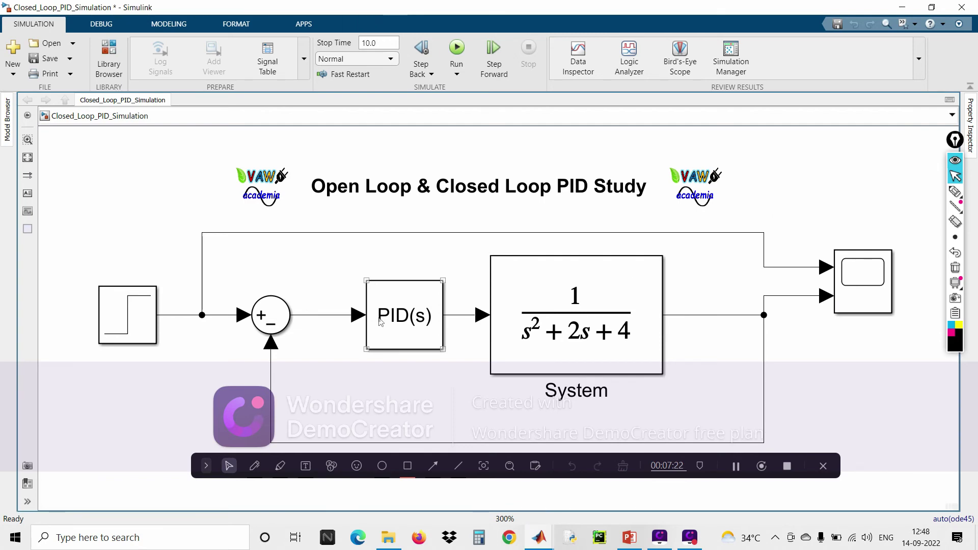
double_click(408, 316)
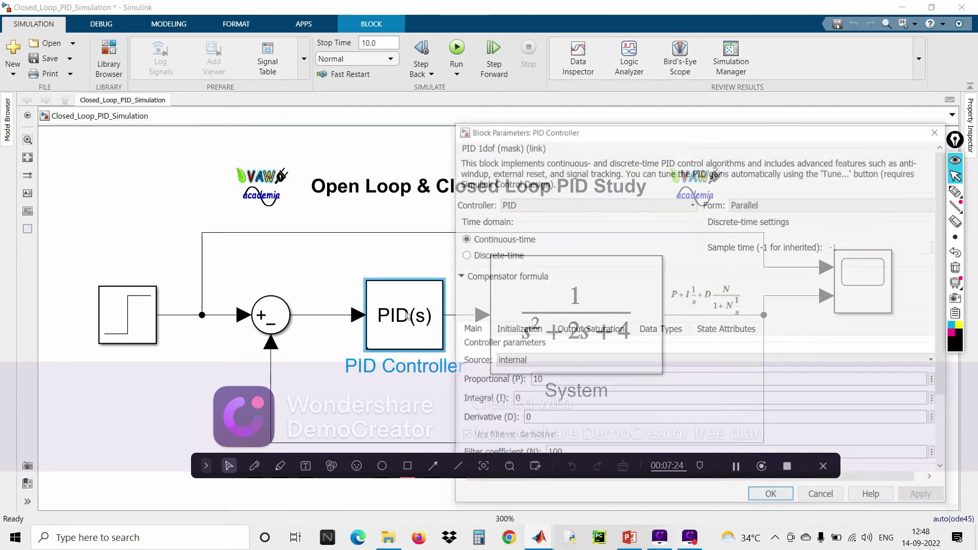
drag(581, 136, 472, 62)
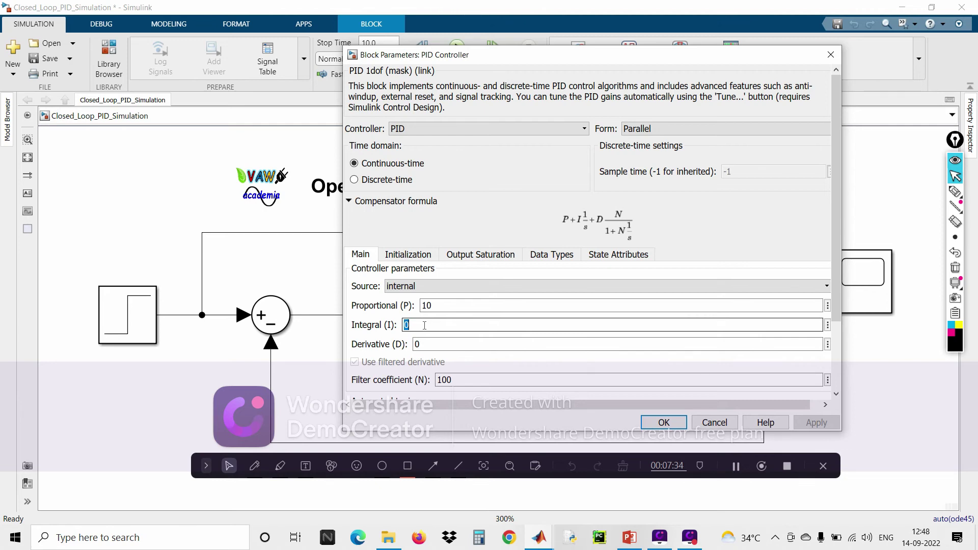
text(5)
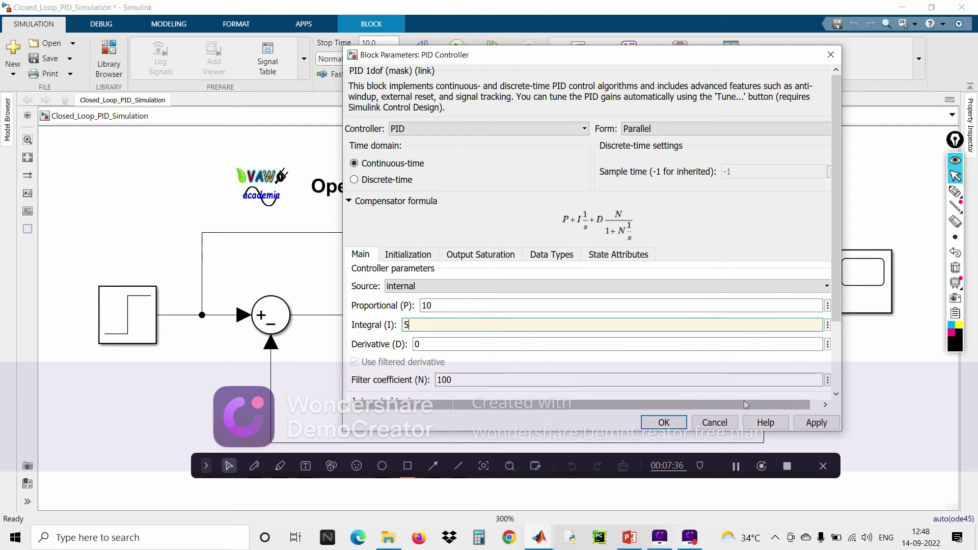
click(819, 425)
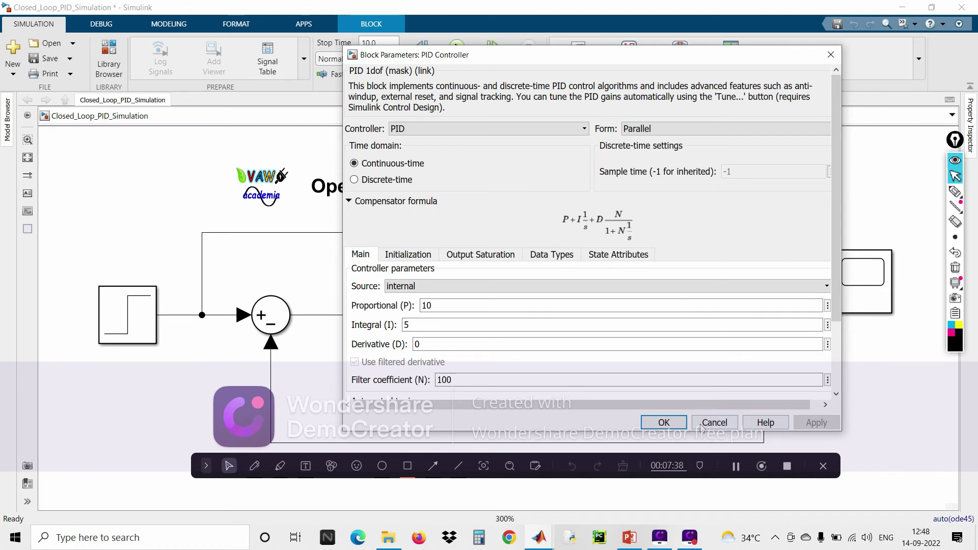
click(662, 423)
click(458, 55)
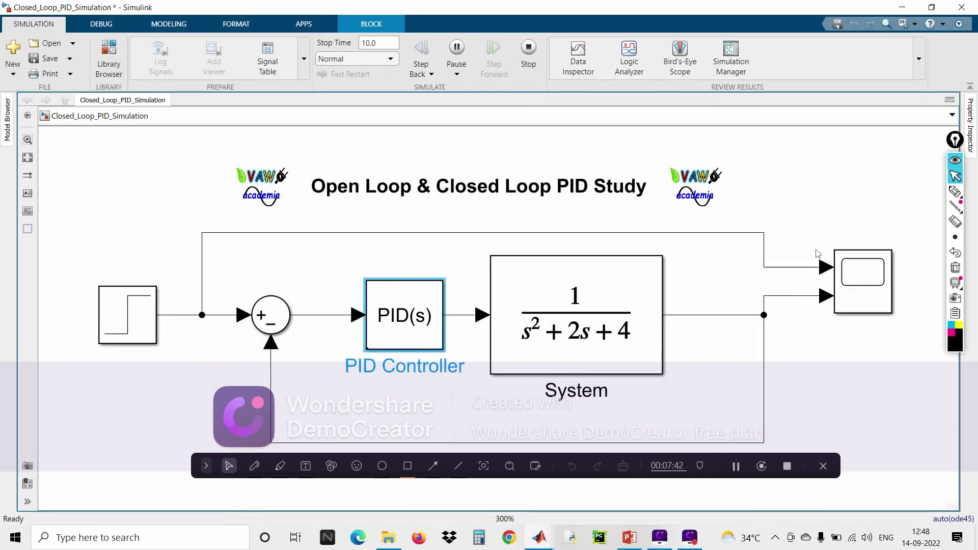
Step: View the PI response in the Scope, then close it
click(868, 280)
double_click(868, 281)
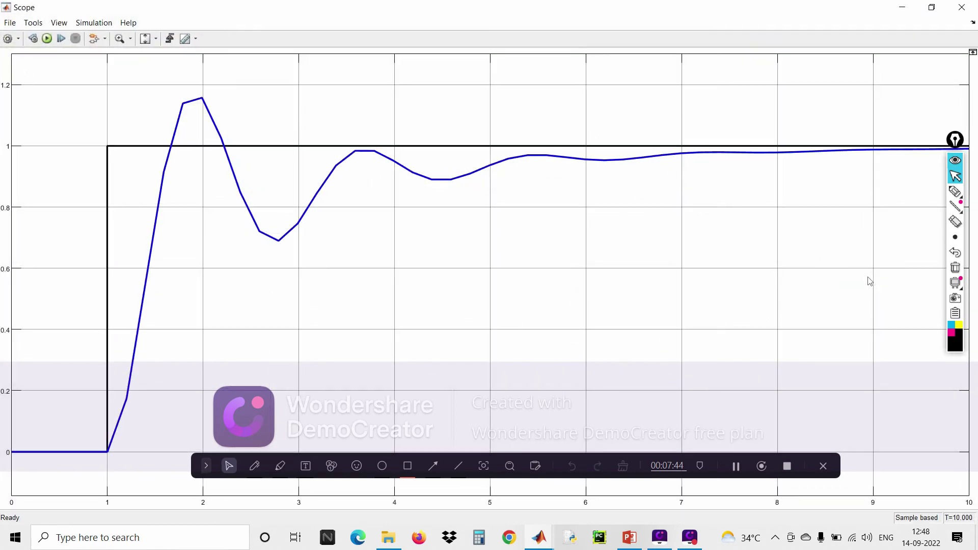
click(961, 8)
Step: Set the stop time to 20, rerun, and open the Scope showing the response settling at 1
click(379, 42)
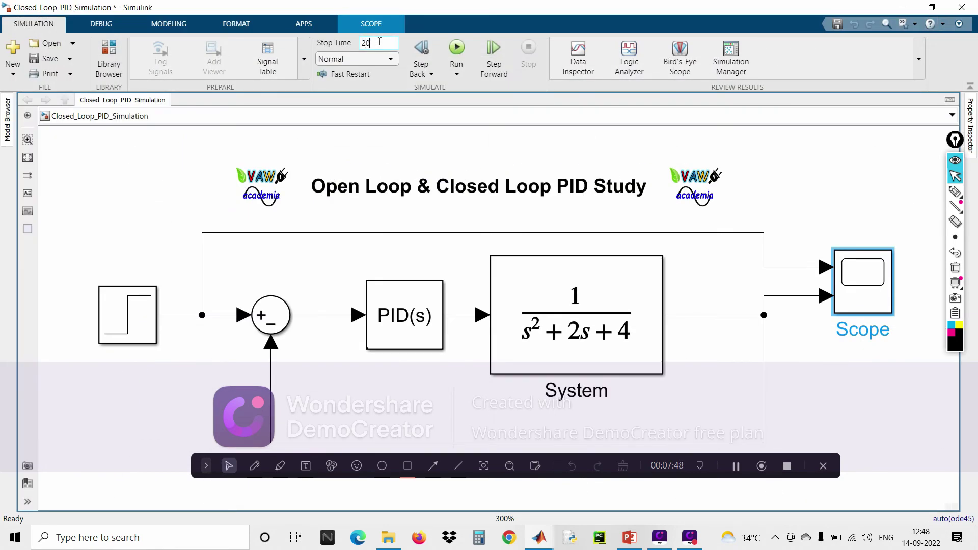
click(457, 47)
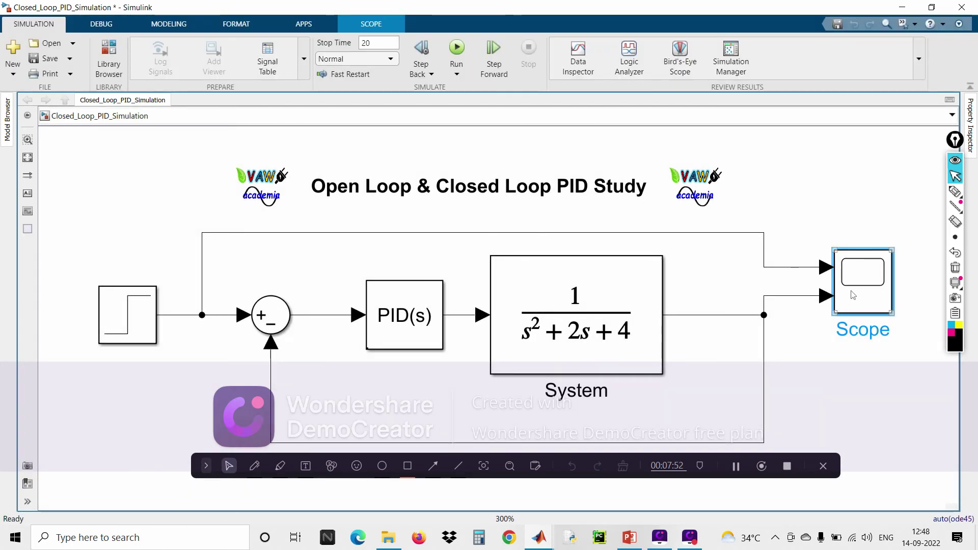
double_click(853, 295)
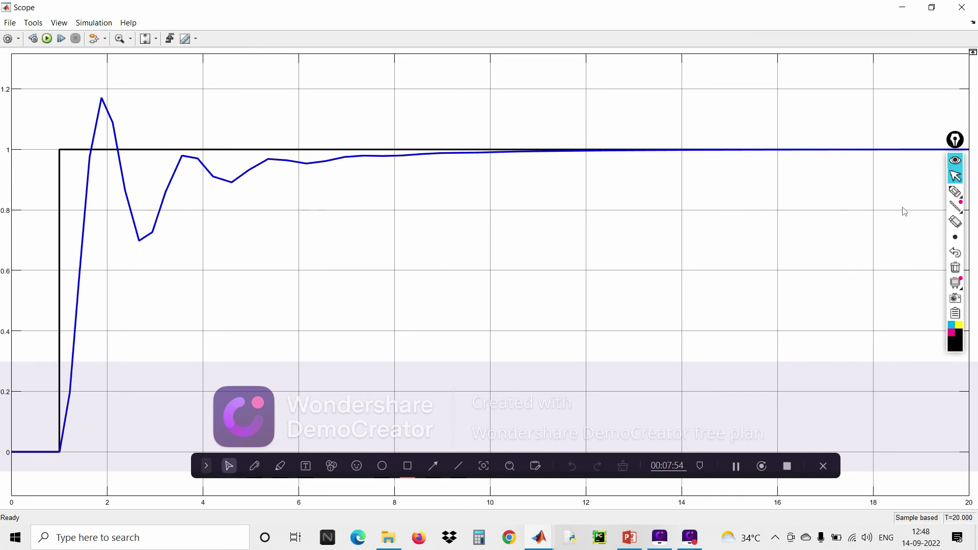
click(953, 192)
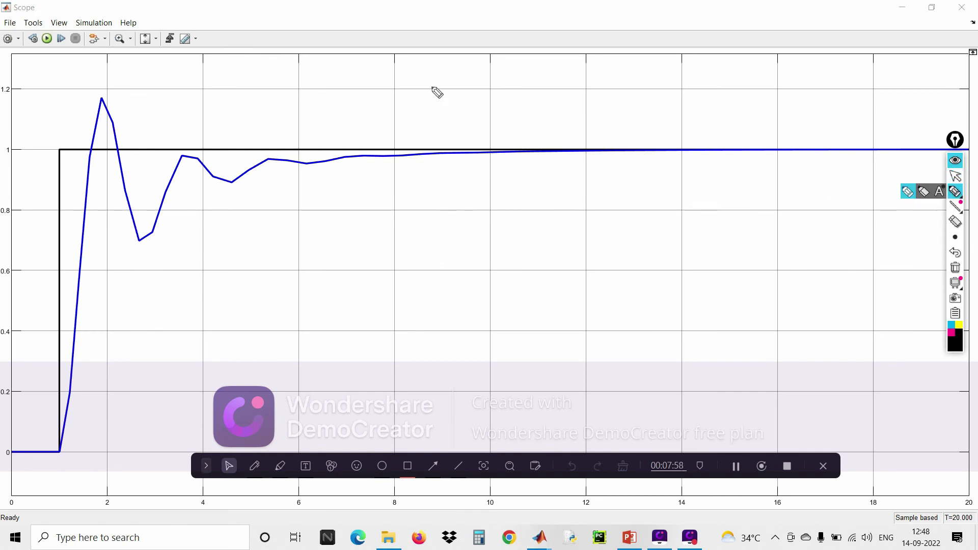
drag(455, 72, 455, 119)
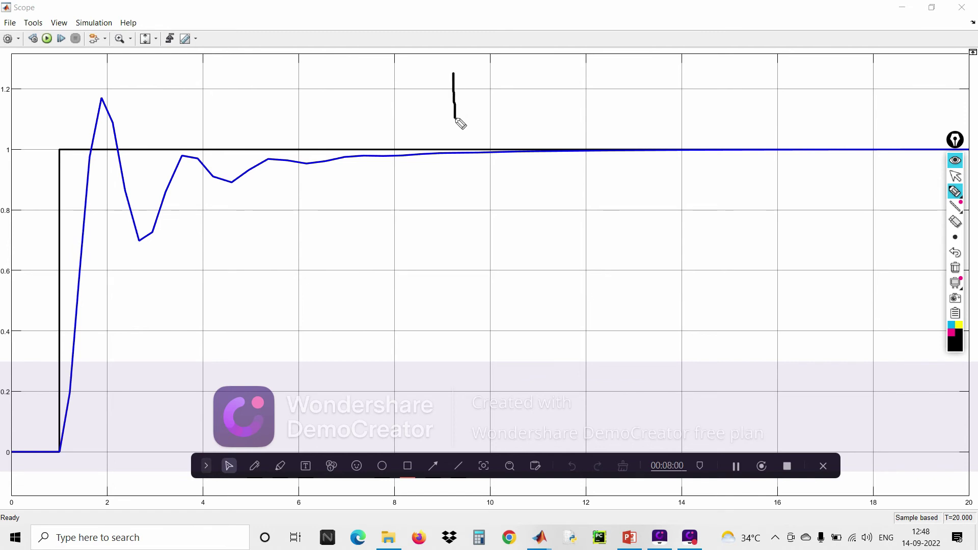
mouse_move(439, 77)
mouse_down()
mouse_move(467, 74)
mouse_move(454, 96)
mouse_up()
mouse_move(499, 69)
mouse_down()
mouse_move(528, 67)
mouse_move(498, 70)
mouse_move(496, 108)
mouse_move(480, 108)
mouse_move(524, 100)
mouse_up()
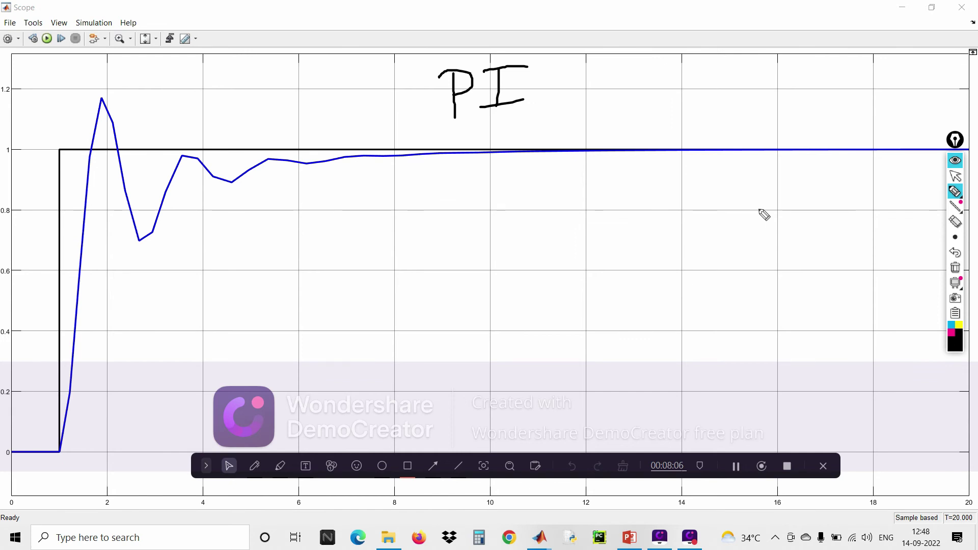
mouse_move(115, 125)
mouse_down()
mouse_move(161, 87)
mouse_move(239, 75)
mouse_up()
mouse_move(121, 90)
mouse_down()
mouse_move(118, 124)
mouse_move(157, 115)
mouse_up()
drag(257, 67, 252, 75)
drag(271, 71, 293, 75)
drag(280, 82, 309, 70)
drag(314, 57, 316, 75)
click(284, 50)
mouse_move(319, 41)
mouse_down()
mouse_move(332, 71)
mouse_move(345, 52)
mouse_move(356, 62)
mouse_move(348, 46)
mouse_move(356, 69)
mouse_move(365, 55)
mouse_move(368, 69)
mouse_move(388, 62)
mouse_move(391, 49)
mouse_move(413, 64)
mouse_up()
click(362, 42)
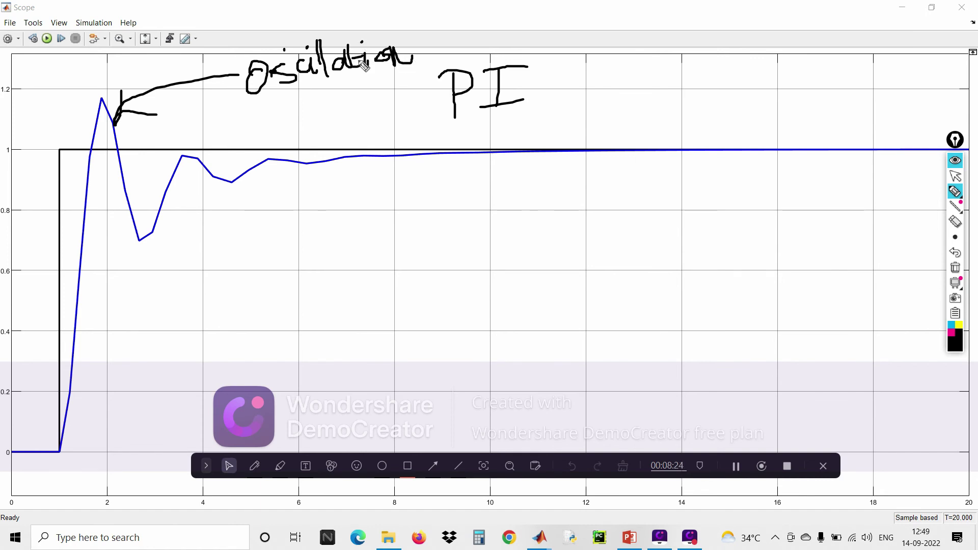
drag(264, 102, 390, 87)
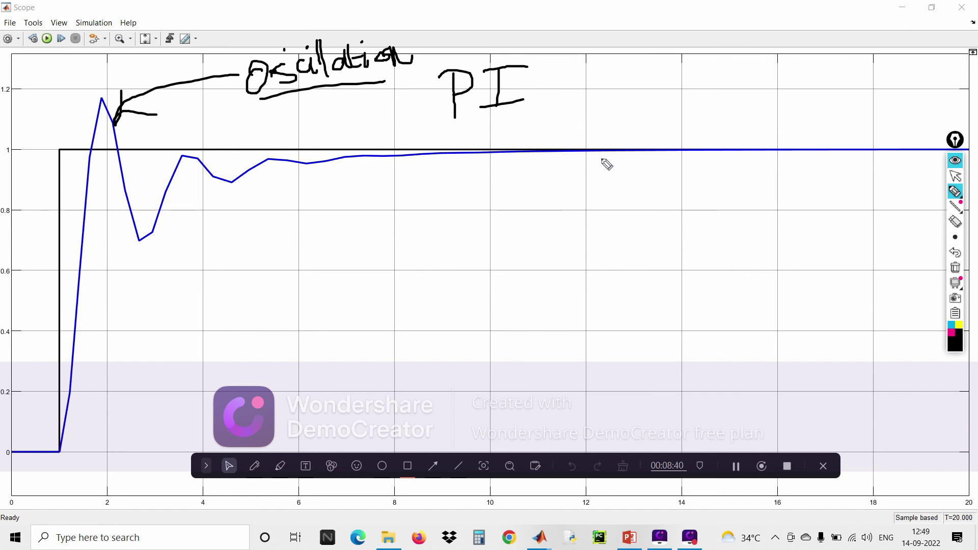
click(955, 267)
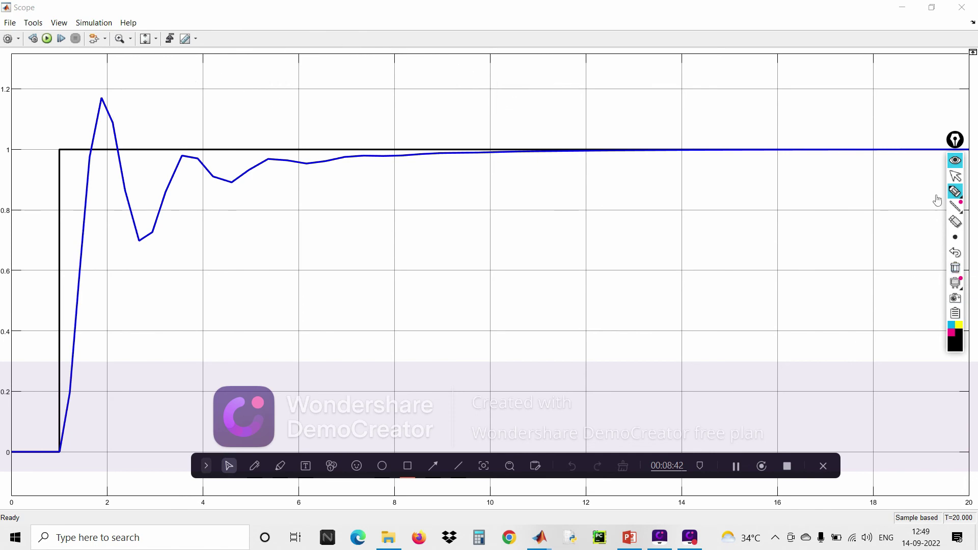
Step: Close the Scope and set the PID Controller's derivative gain to 2
click(955, 177)
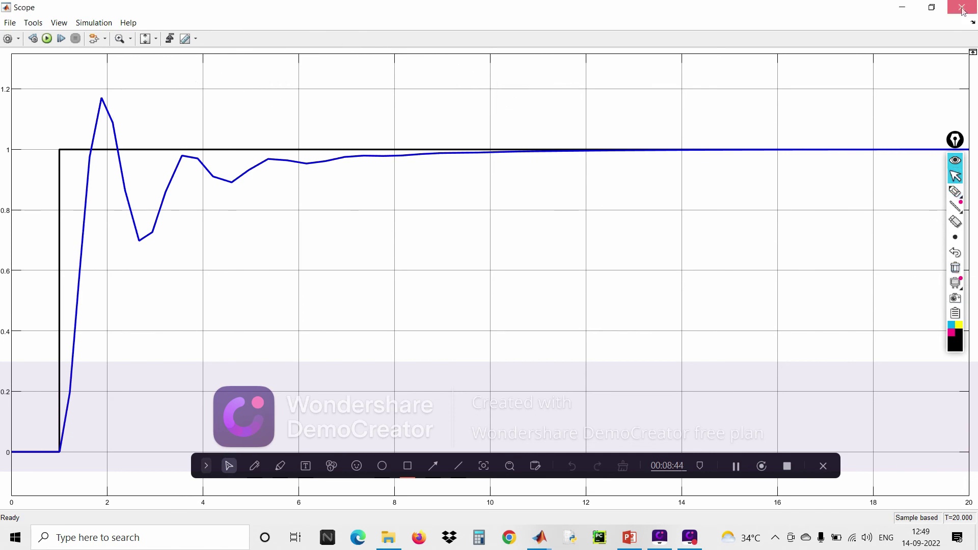
click(961, 7)
double_click(412, 324)
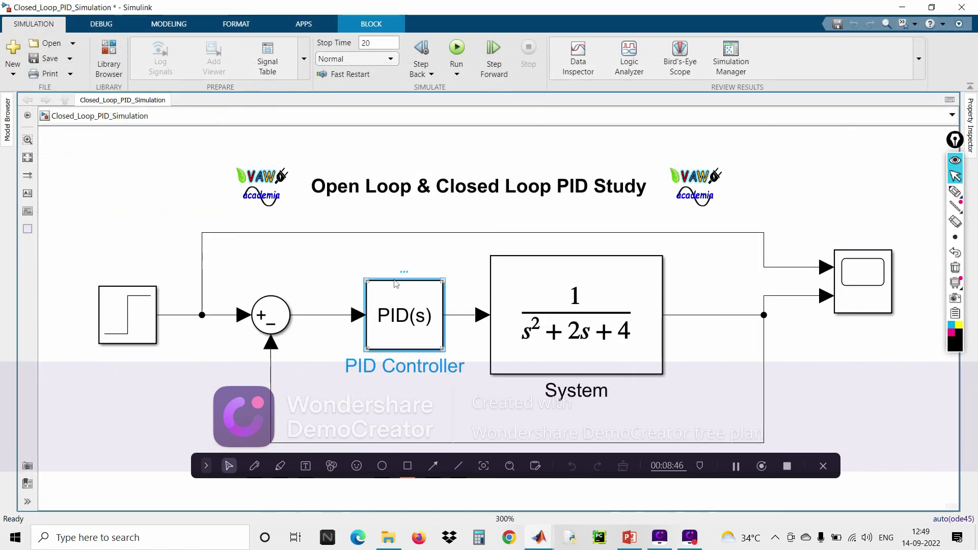
drag(530, 130, 366, 61)
double_click(406, 351)
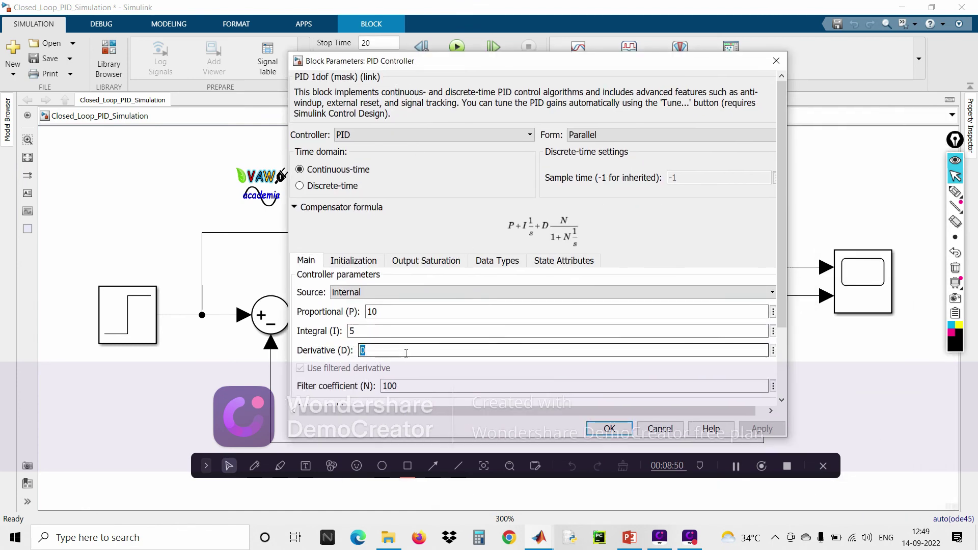
text(2)
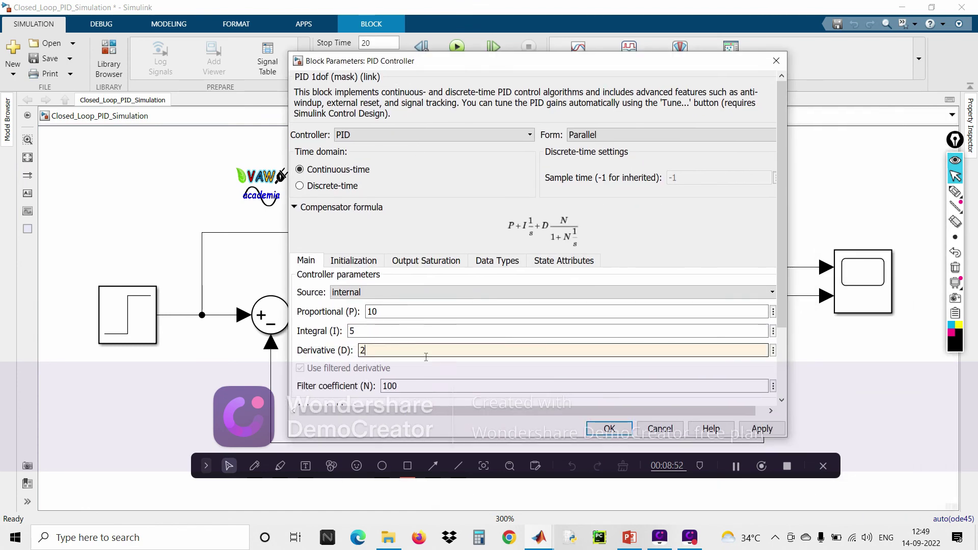
click(757, 428)
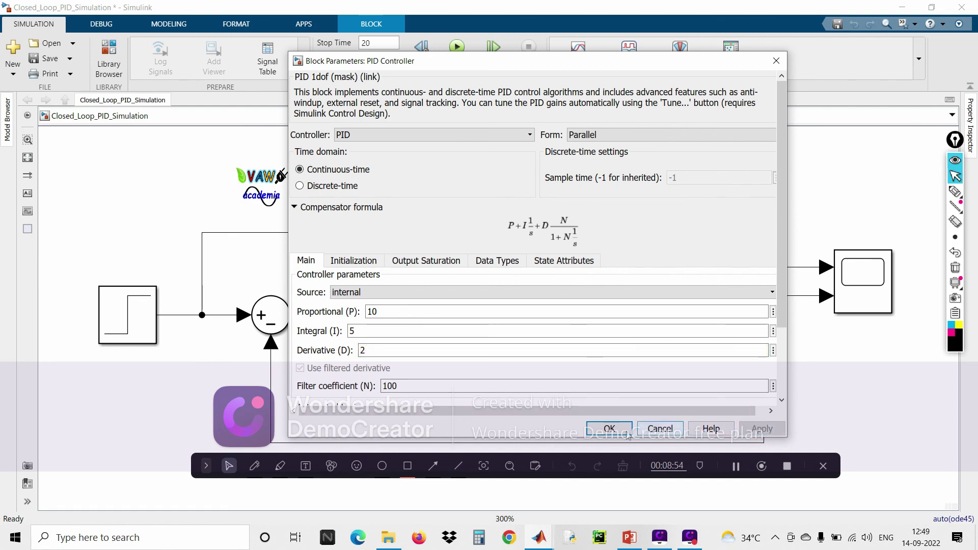
click(609, 428)
Step: Rerun the simulation and open the Scope to view the full PID response
click(456, 51)
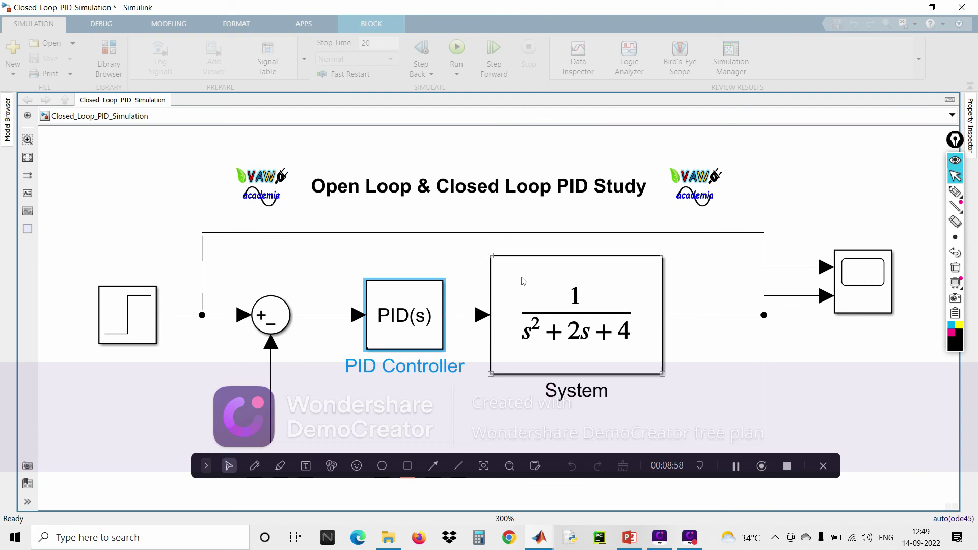
click(860, 288)
double_click(860, 289)
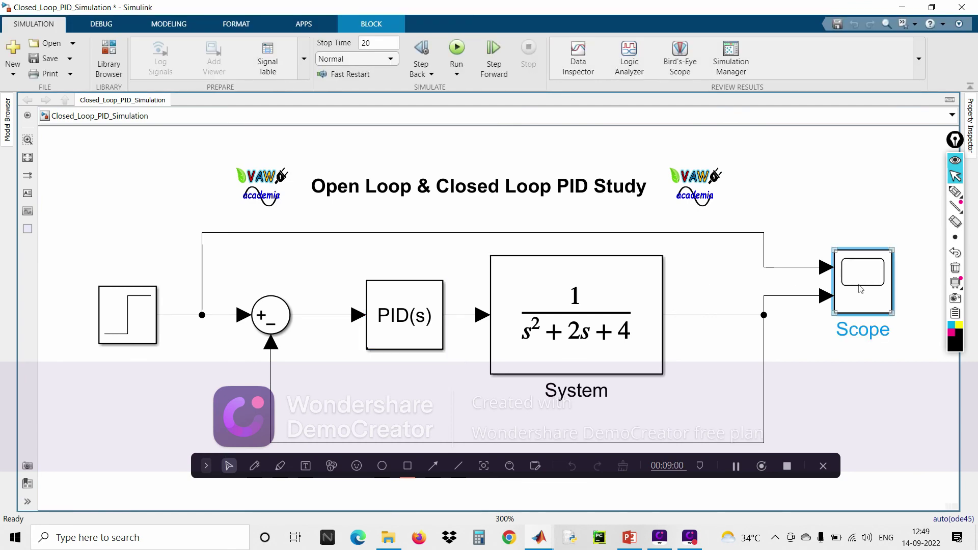